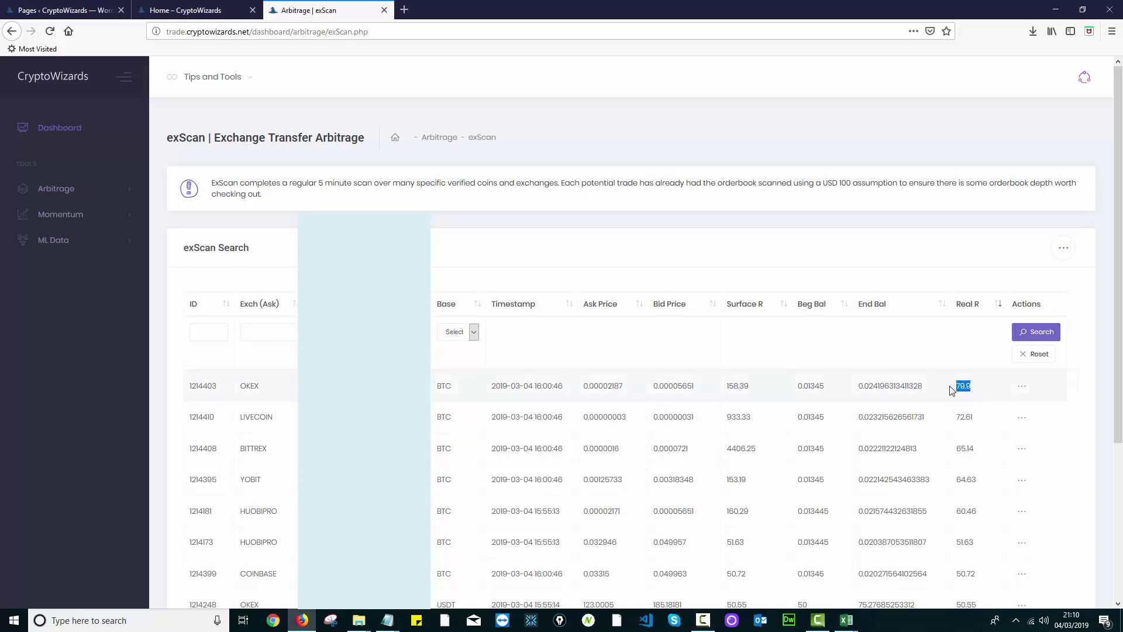
Highlight and review the first exScan row's Surface R 158.39 and Real R 79.9 values.
click(951, 390)
click(953, 390)
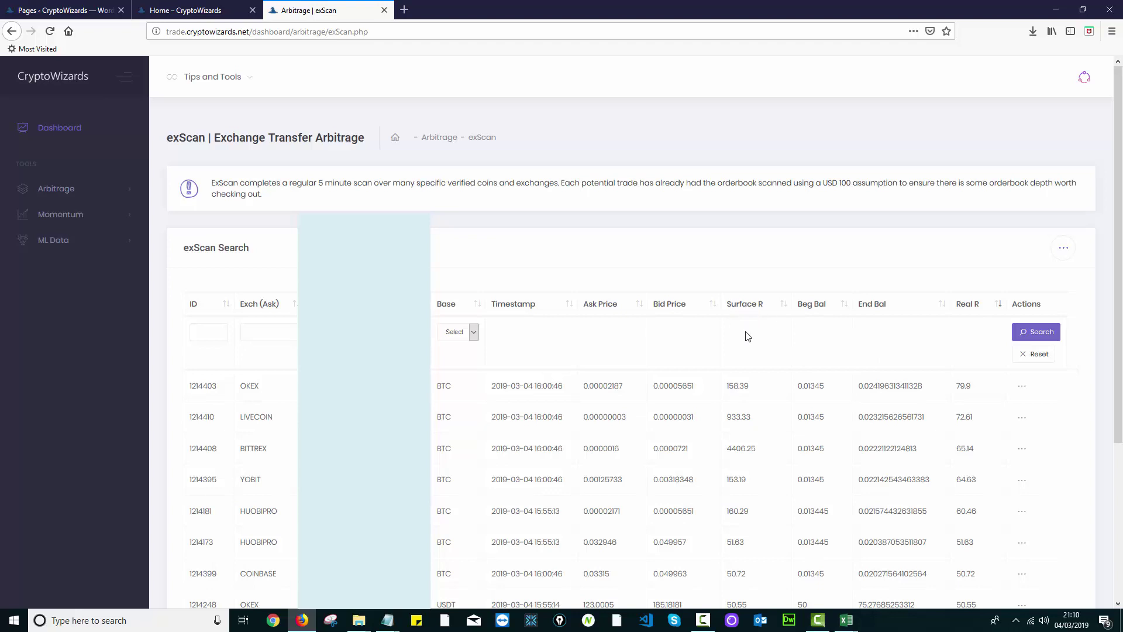
mouse_move(726, 387)
mouse_down()
mouse_move(753, 388)
mouse_move(724, 393)
mouse_up()
click(752, 391)
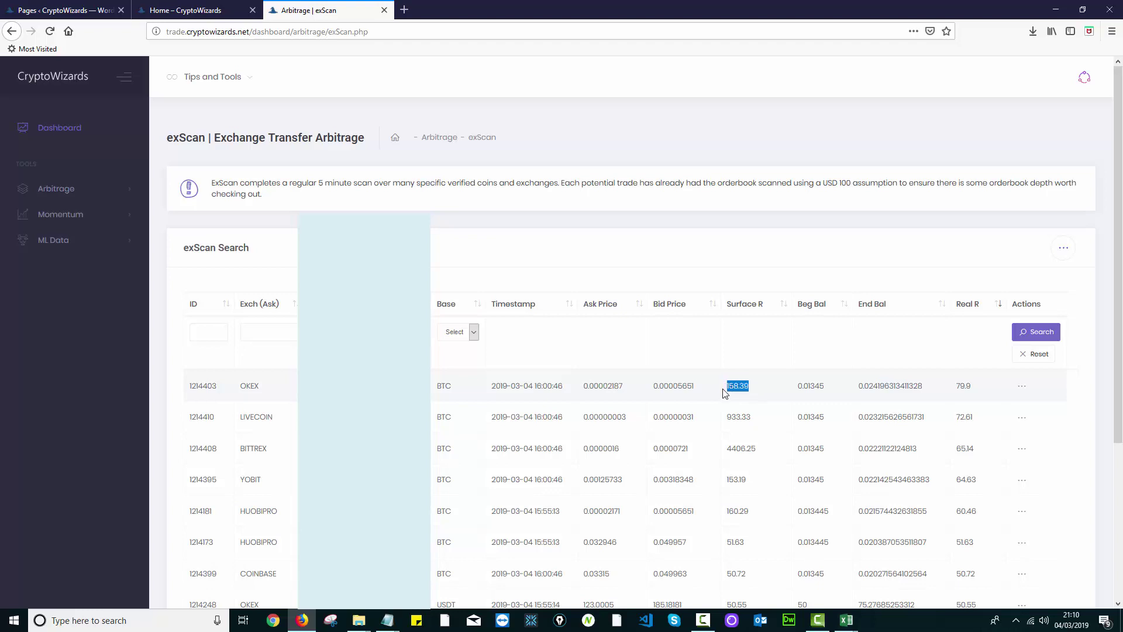
click(763, 393)
drag(976, 389, 954, 387)
click(966, 389)
double_click(966, 388)
click(963, 358)
Check the first row's actions menu without flagging it, then expand the Arbitrage scanner list.
click(1022, 386)
click(959, 350)
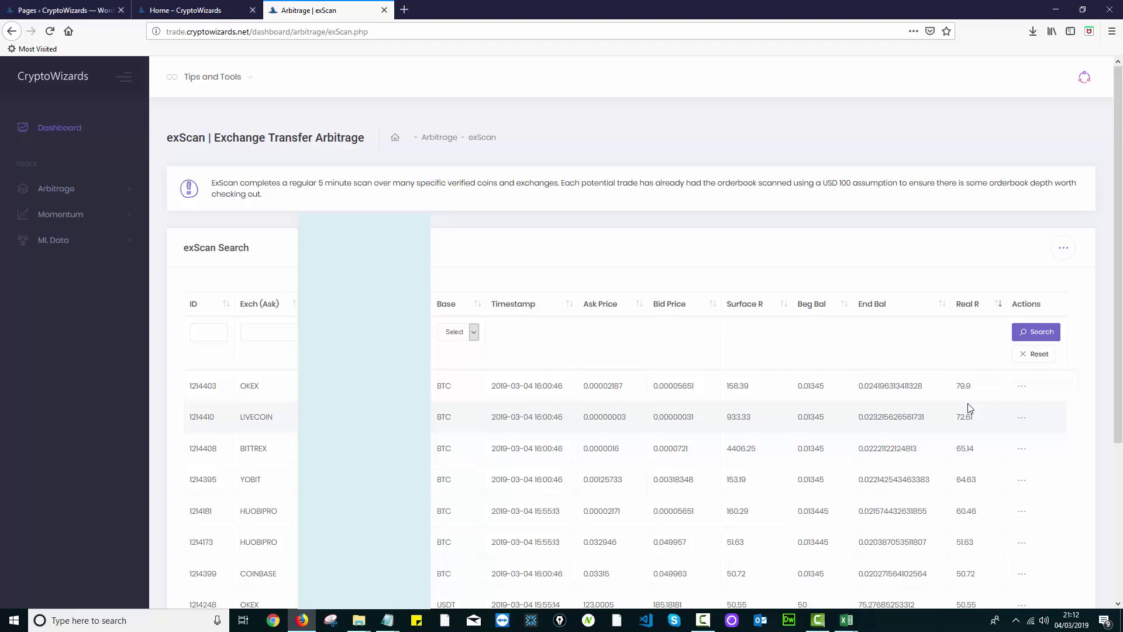
double_click(964, 385)
click(965, 350)
scroll(971, 368, down, 2)
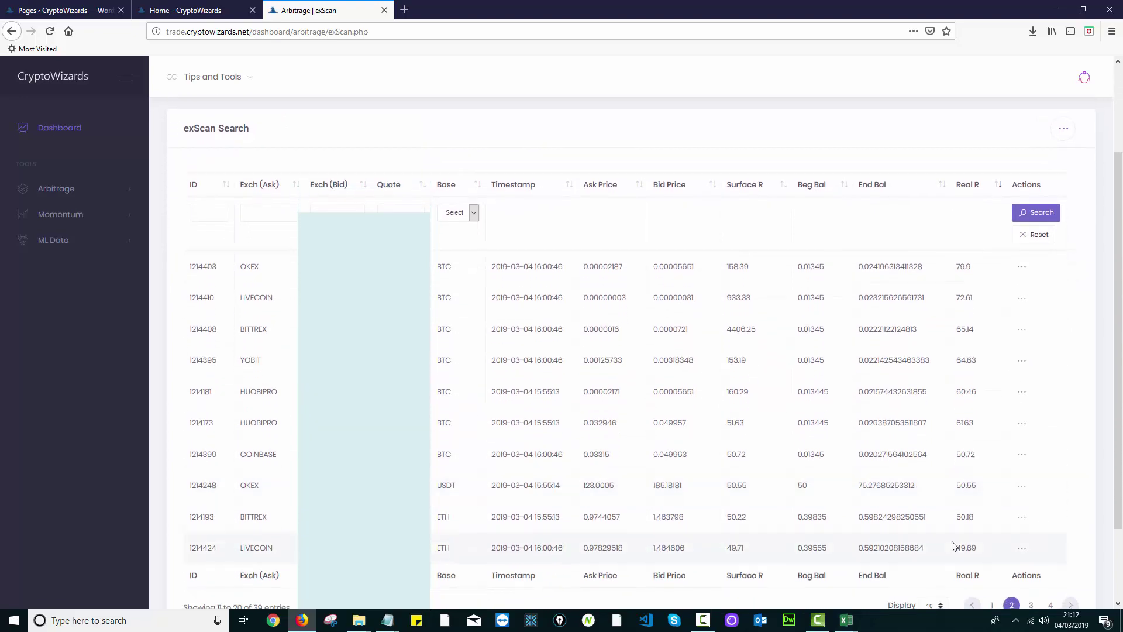
scroll(948, 476, up, 2)
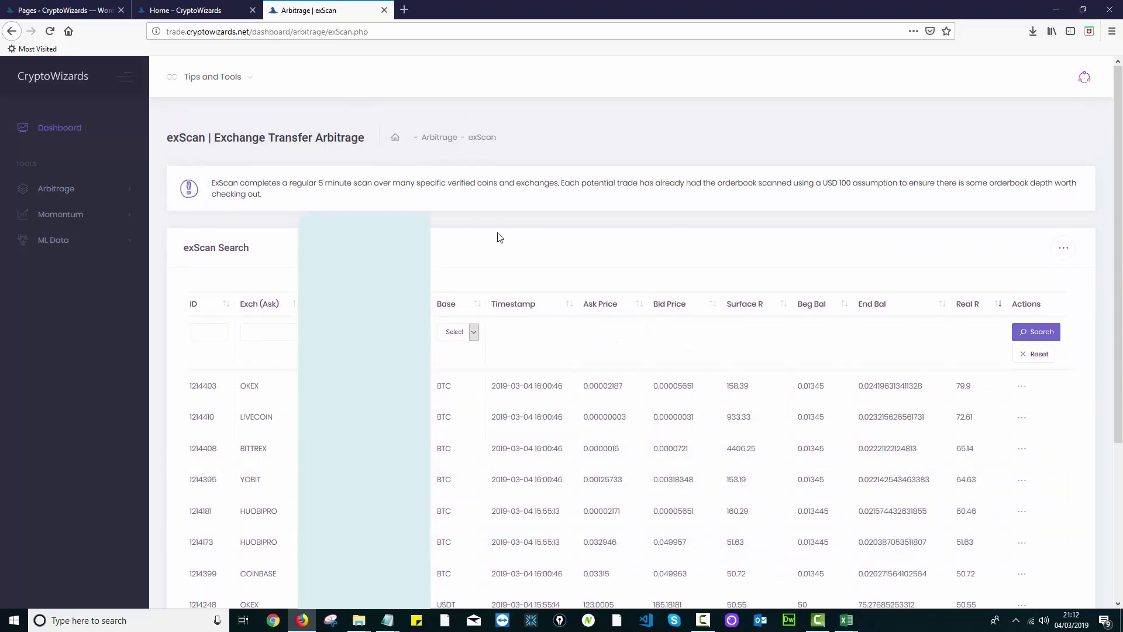
click(82, 190)
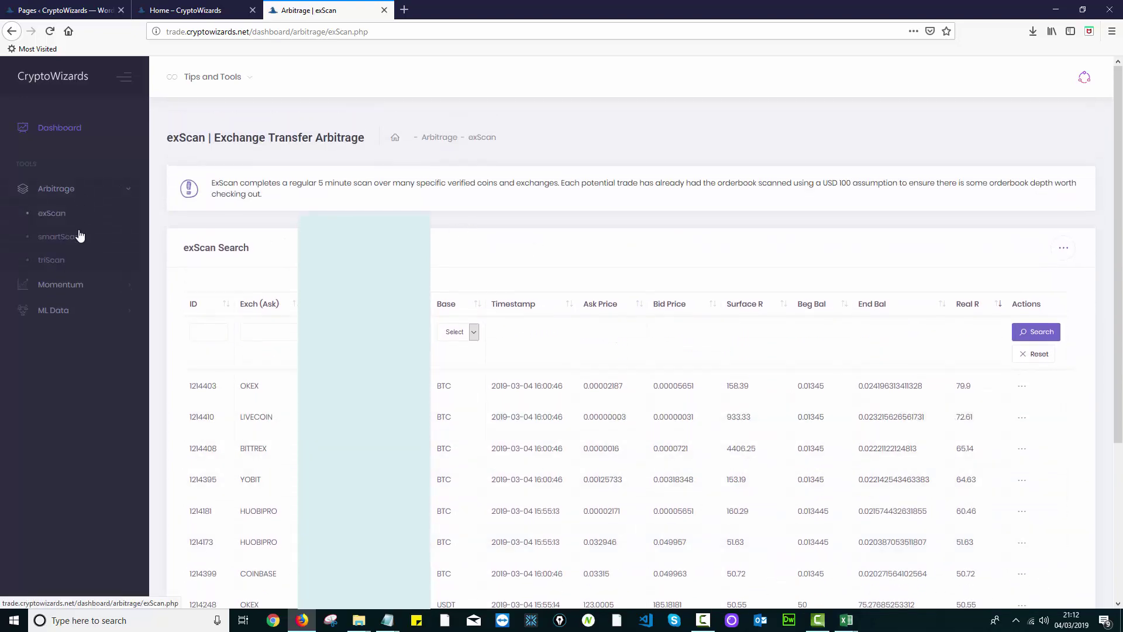
Open smartScan and sort its results by Gain %, highest first.
click(61, 237)
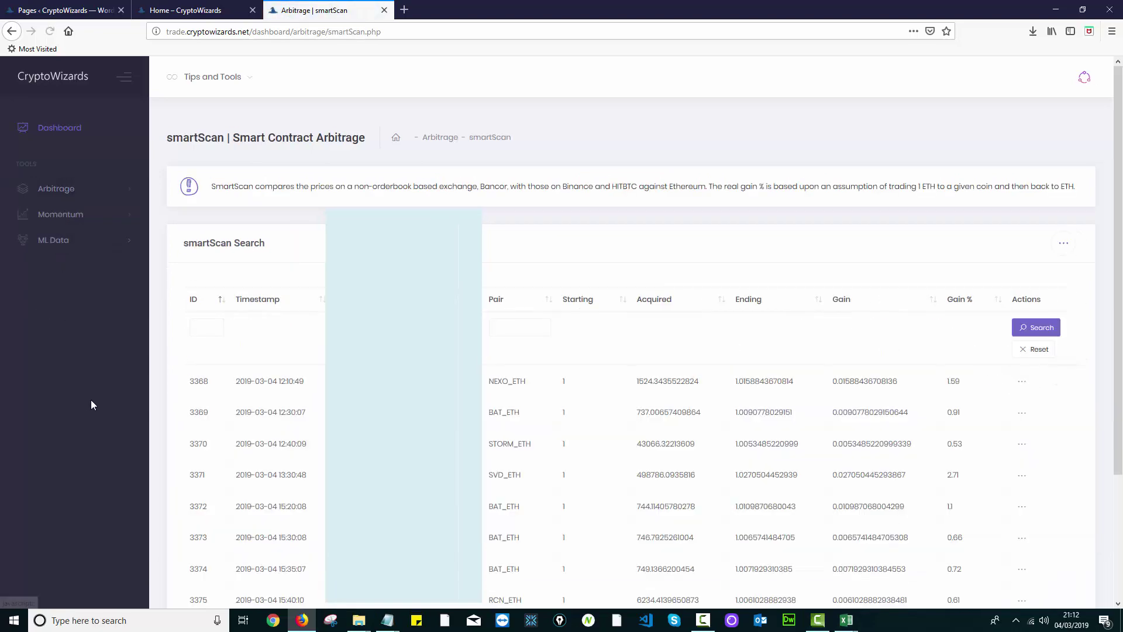
scroll(558, 504, down, 3)
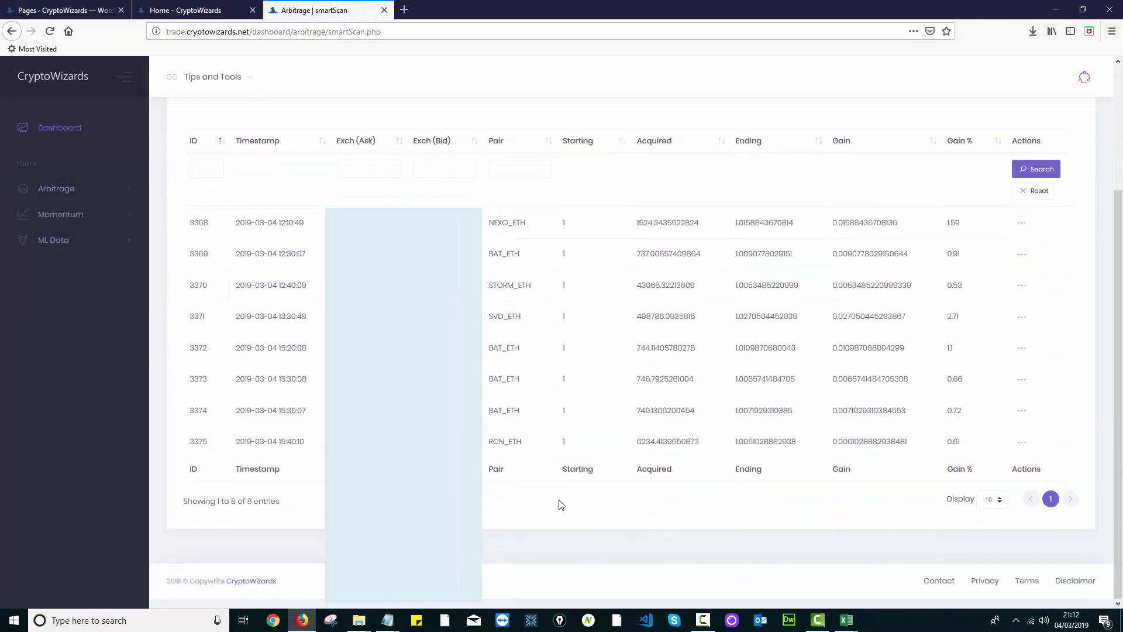
scroll(560, 504, up, 3)
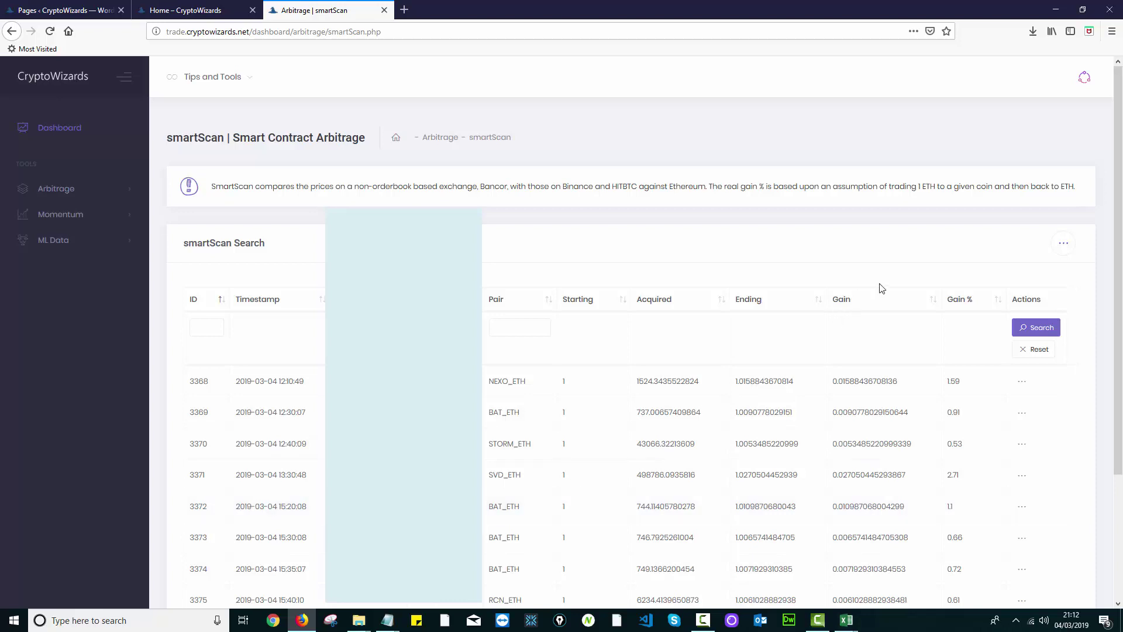
click(951, 300)
click(953, 301)
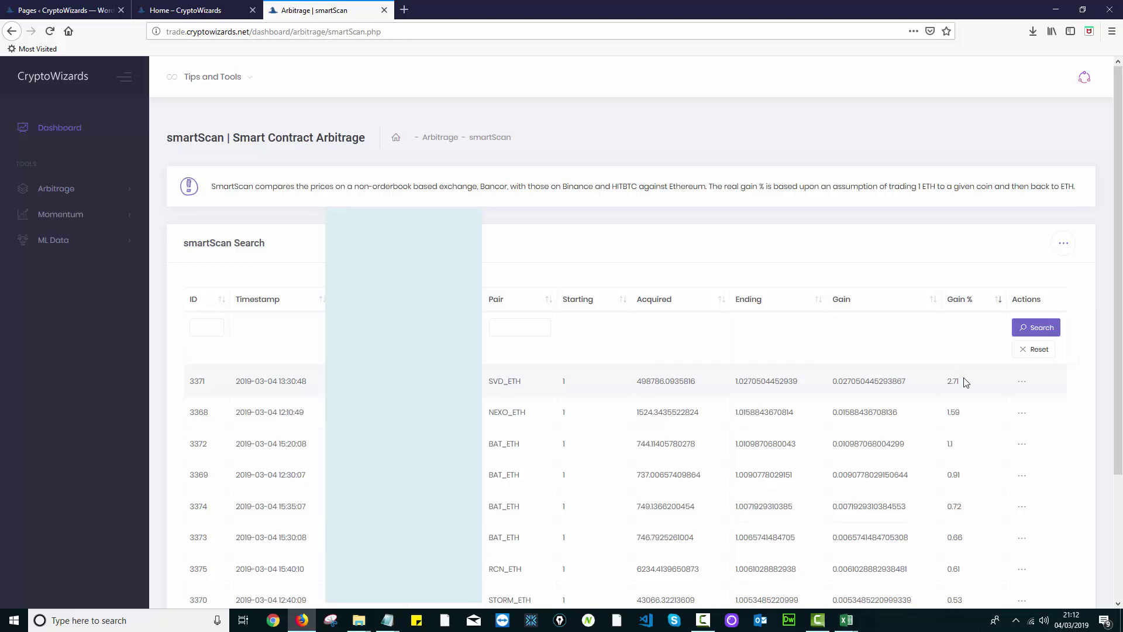
Highlight the top Gain % value, 2.71, to review it.
drag(967, 381, 943, 383)
click(951, 392)
drag(969, 385, 944, 384)
click(944, 384)
Open the triScan Triangular Arbitrage page and look over its exchange list, leaving BINANCE.
click(59, 198)
click(54, 262)
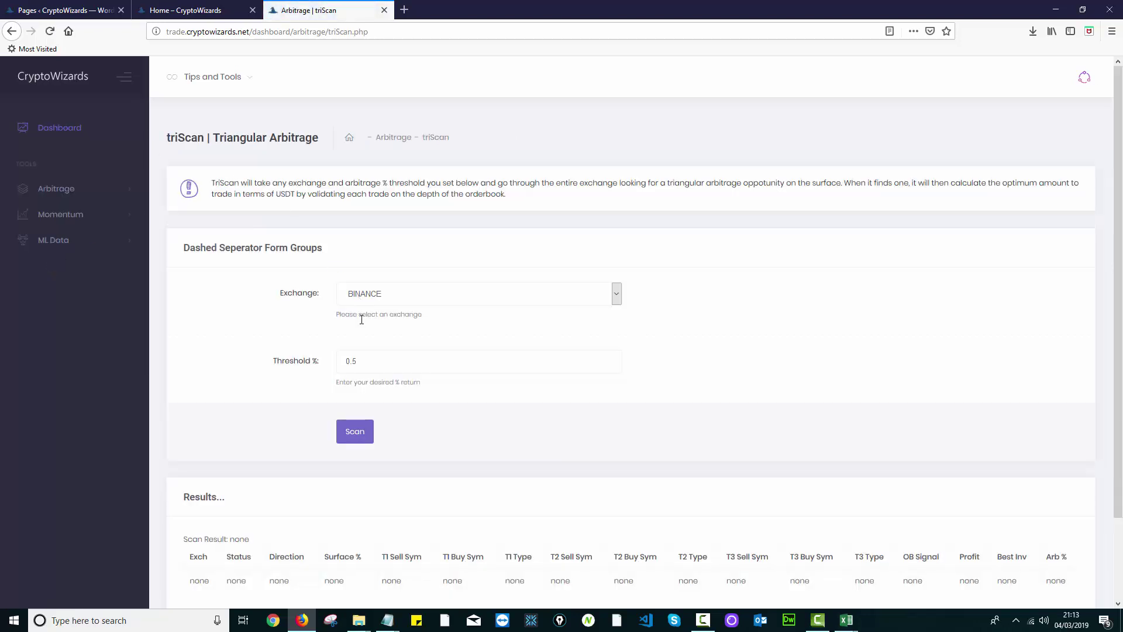
scroll(361, 328, down, 1)
scroll(362, 331, up, 1)
click(386, 295)
click(387, 296)
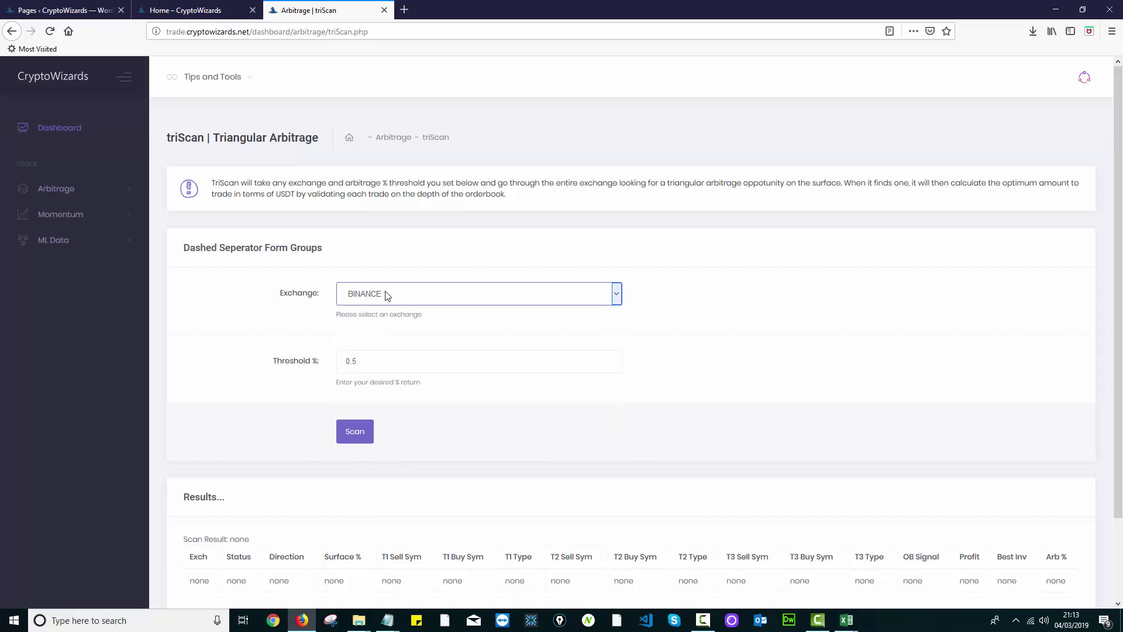
click(69, 188)
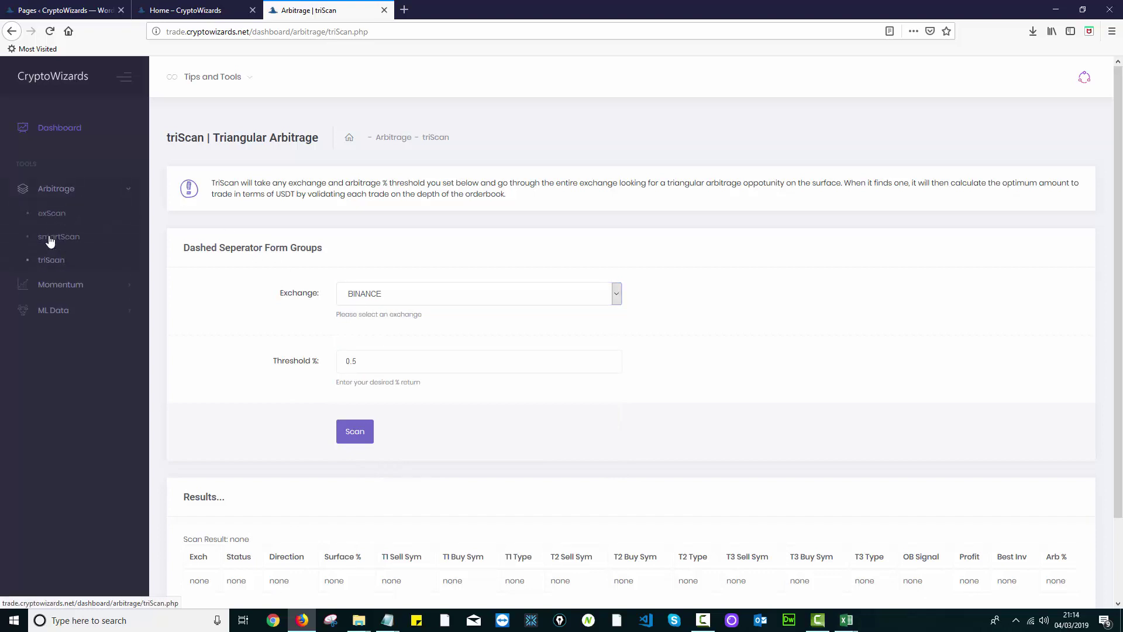
Choose HITBTC as the exchange and set Threshold % to 0.02.
click(457, 299)
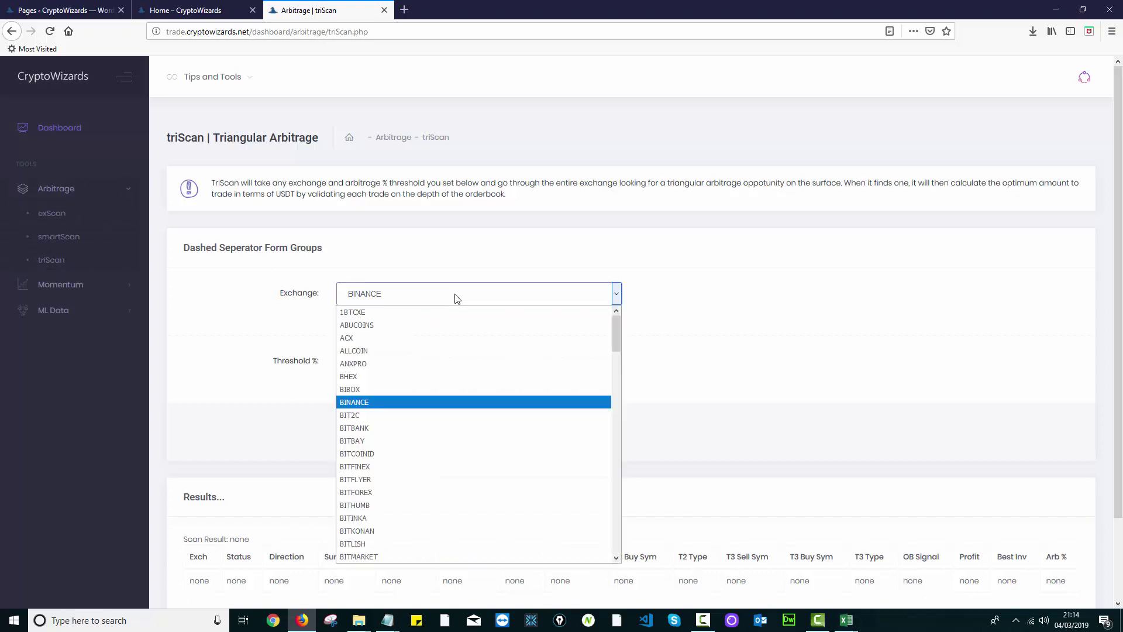
scroll(404, 414, down, 10)
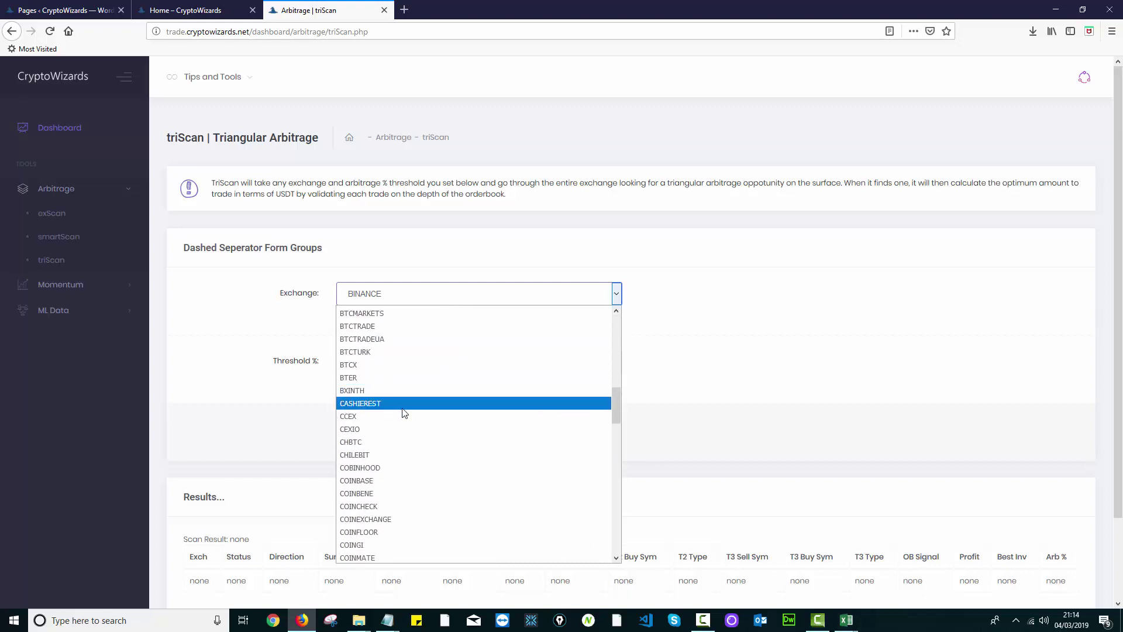
scroll(404, 413, down, 12)
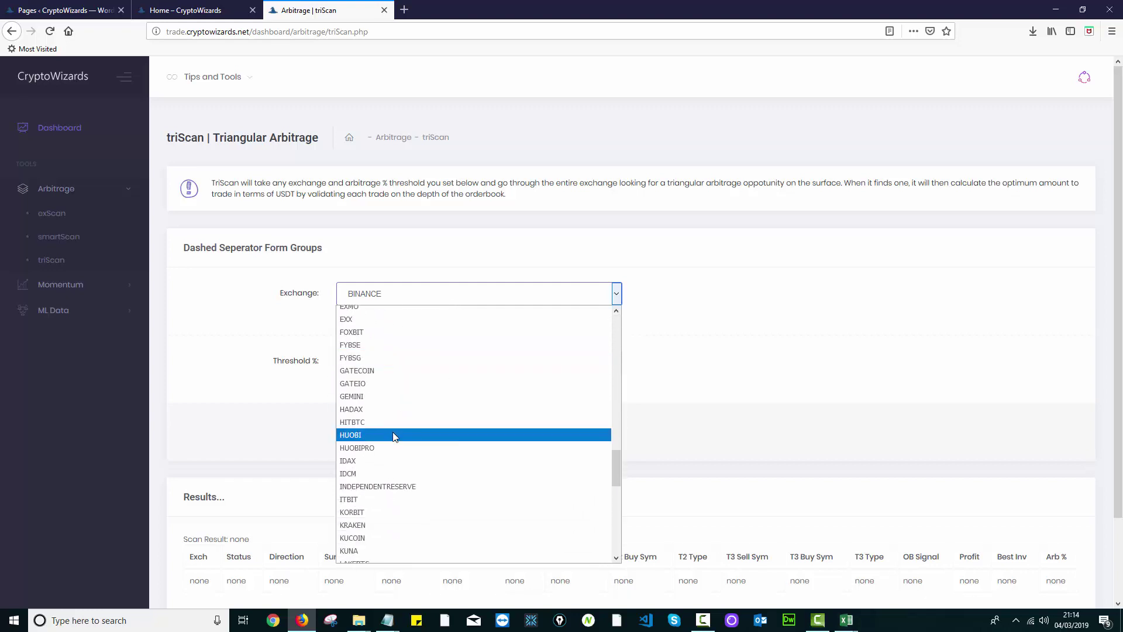
click(393, 422)
click(297, 363)
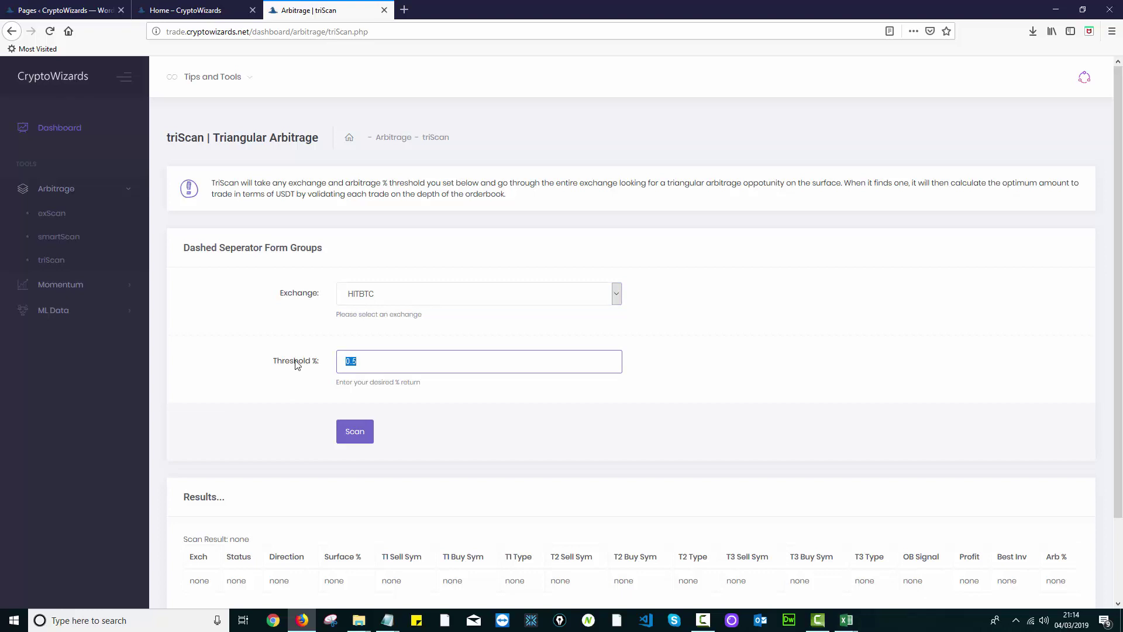
text(0.02)
click(274, 398)
Run the HITBTC triScan and scroll down to review its eleven result routes.
click(358, 431)
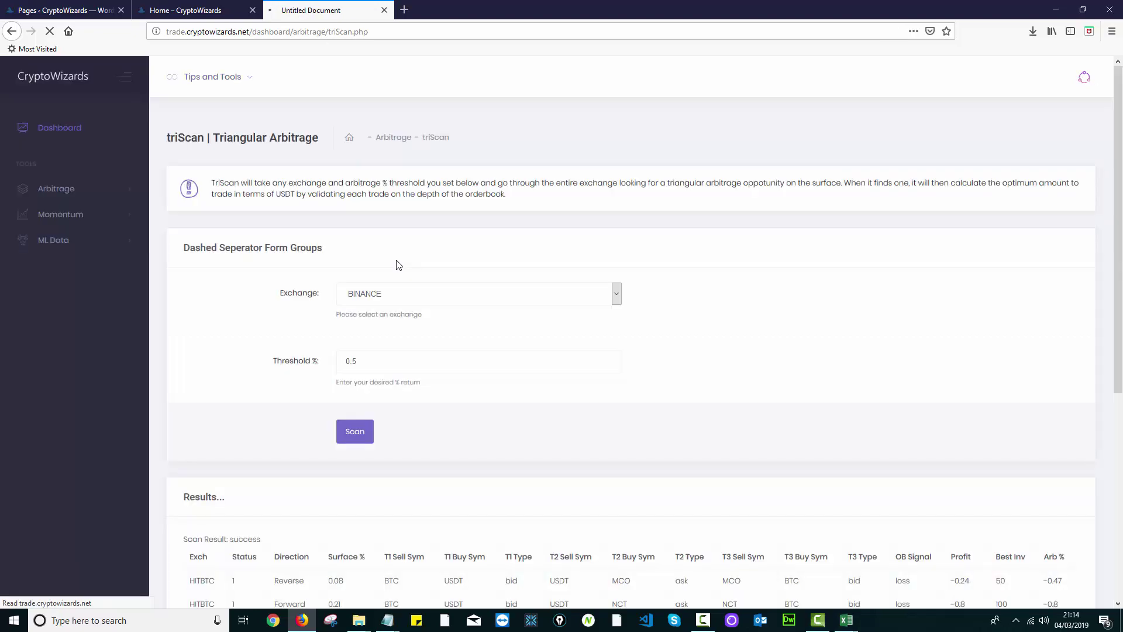
scroll(433, 262, down, 4)
scroll(442, 260, down, 2)
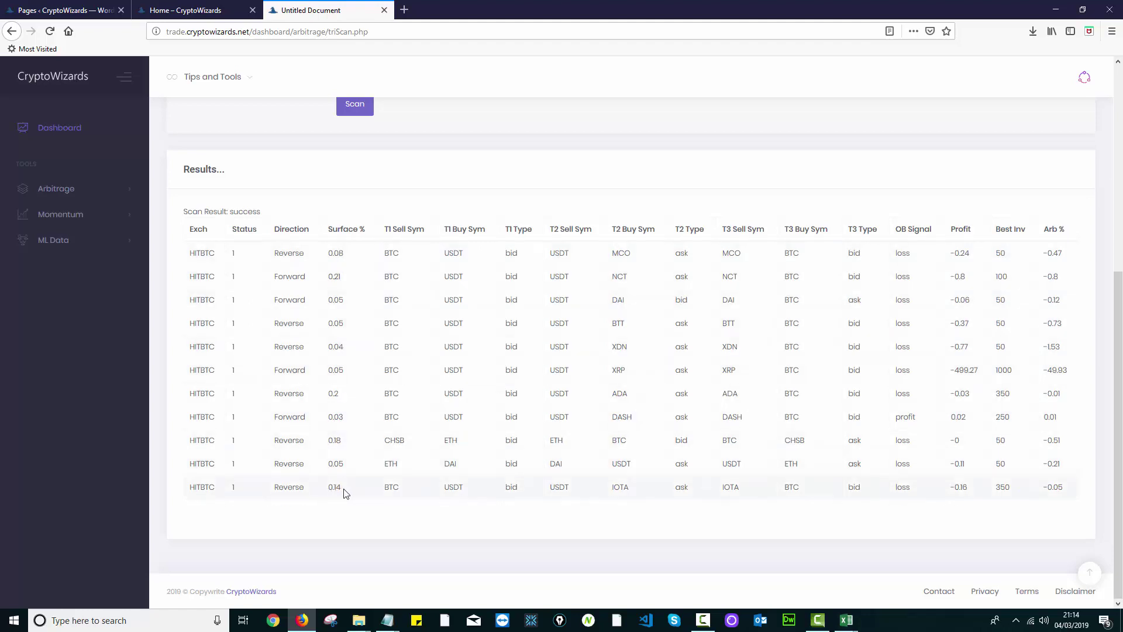
drag(346, 492, 275, 252)
click(886, 269)
Highlight the Profit column and the profitable BTC-USDT-DASH row, 0.02 on 250.
drag(954, 252, 973, 491)
click(973, 491)
drag(1065, 417, 156, 417)
click(999, 419)
scroll(269, 454, up, 5)
scroll(266, 421, down, 5)
scroll(269, 329, down, 1)
Browse the Arbitrage and Momentum sidebar menus.
click(83, 191)
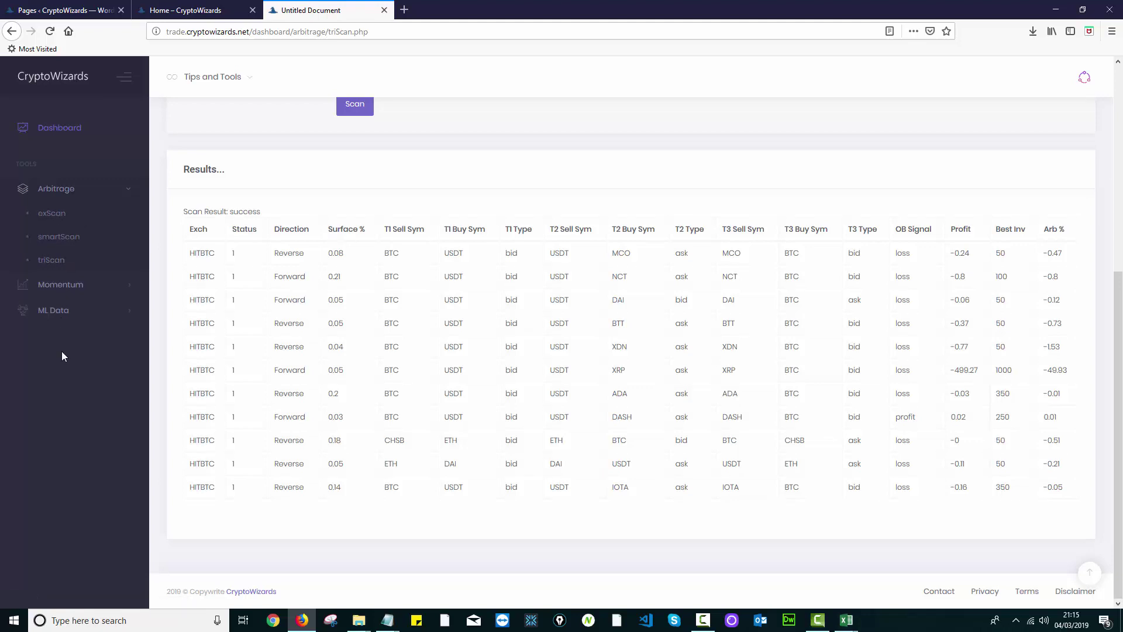
click(59, 189)
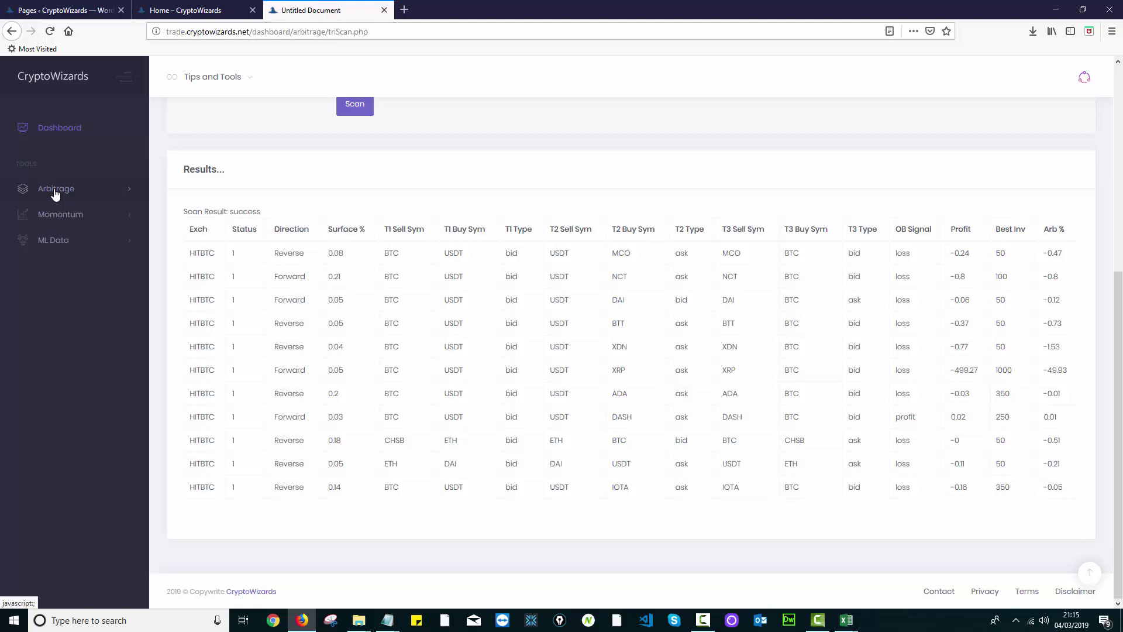
click(56, 191)
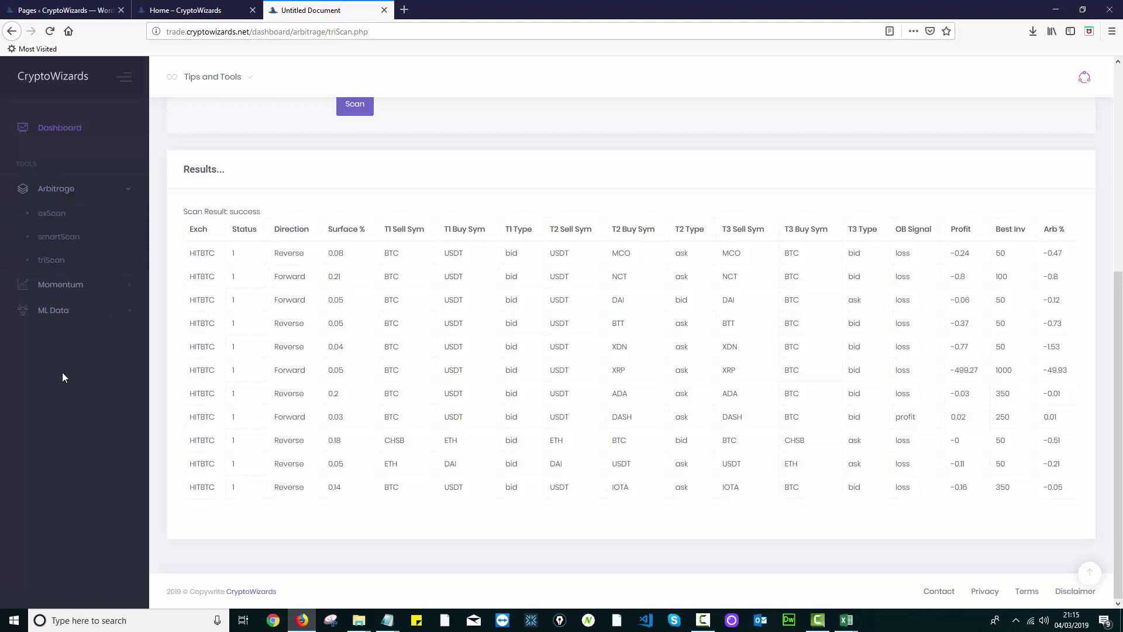
click(61, 285)
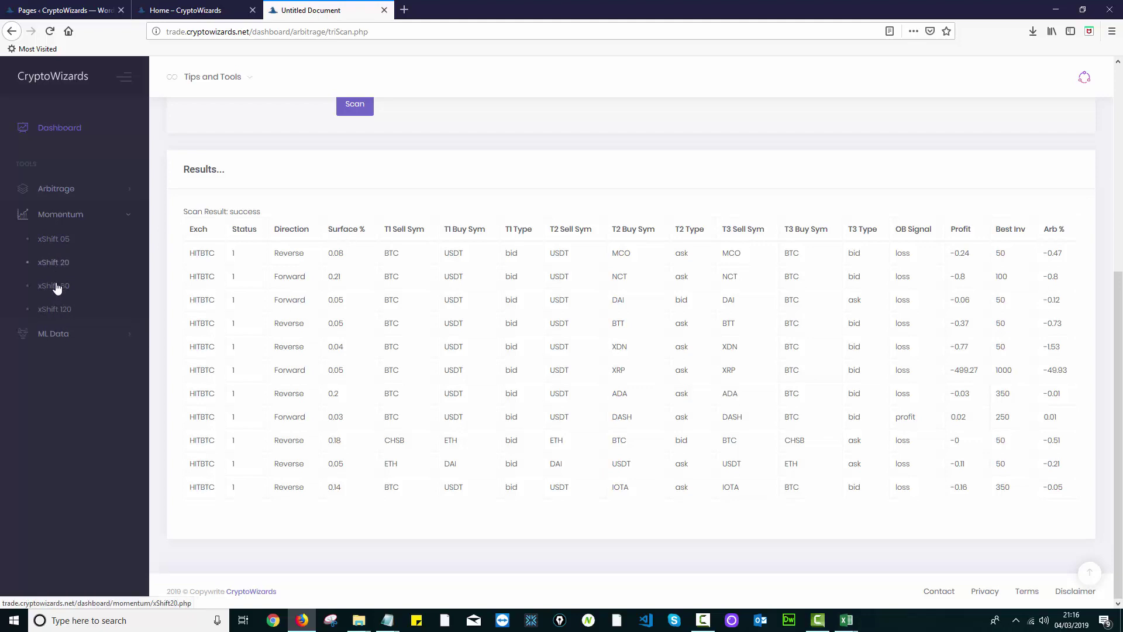
click(56, 334)
Download the ETH ML Data export and open export_ETH.csv in Excel.
click(67, 245)
click(62, 312)
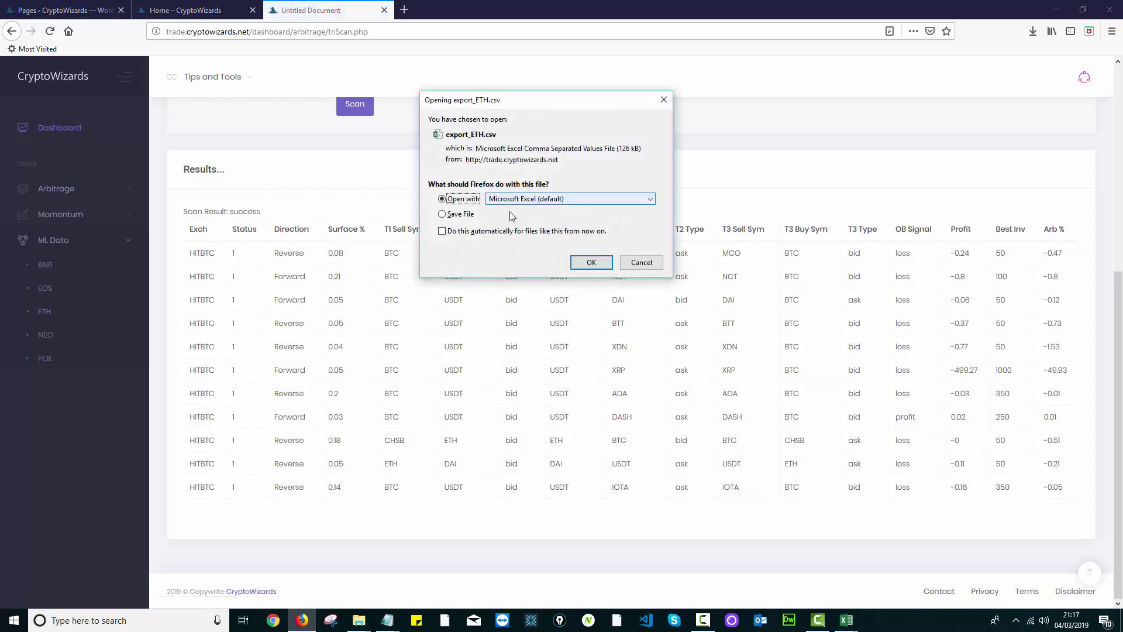
click(584, 262)
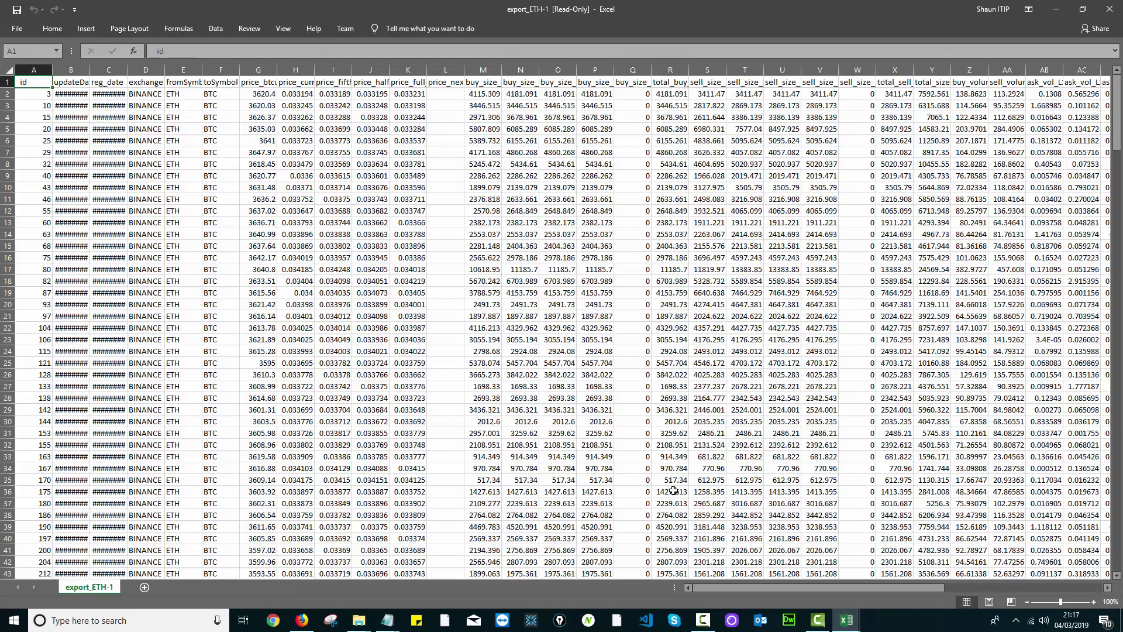
drag(712, 590, 870, 590)
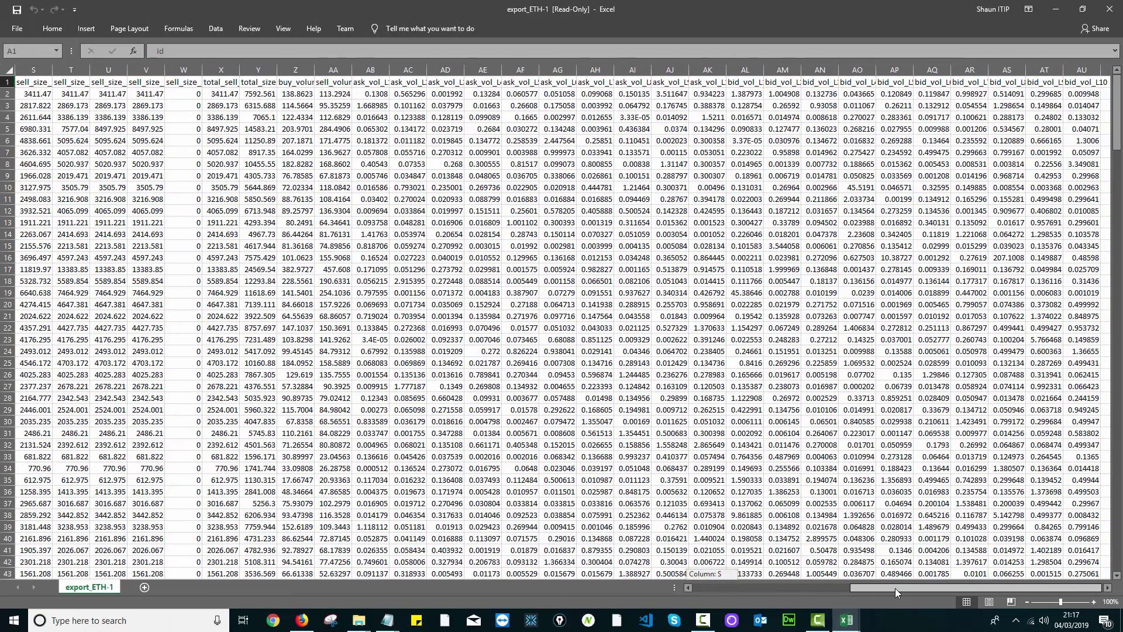
drag(895, 588, 574, 588)
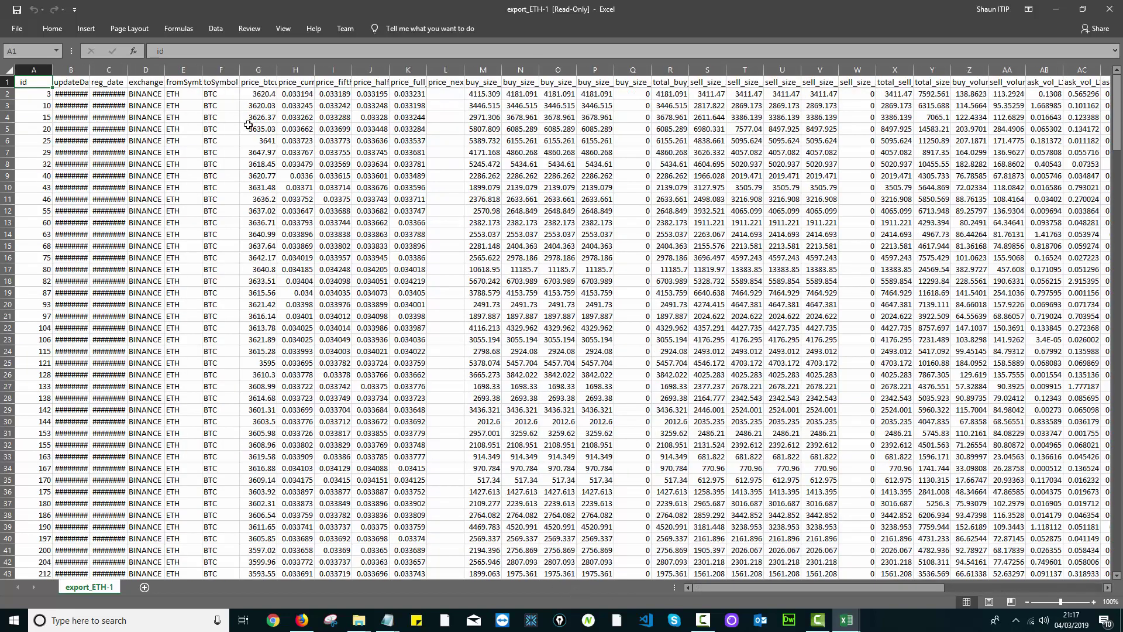
drag(258, 70, 595, 69)
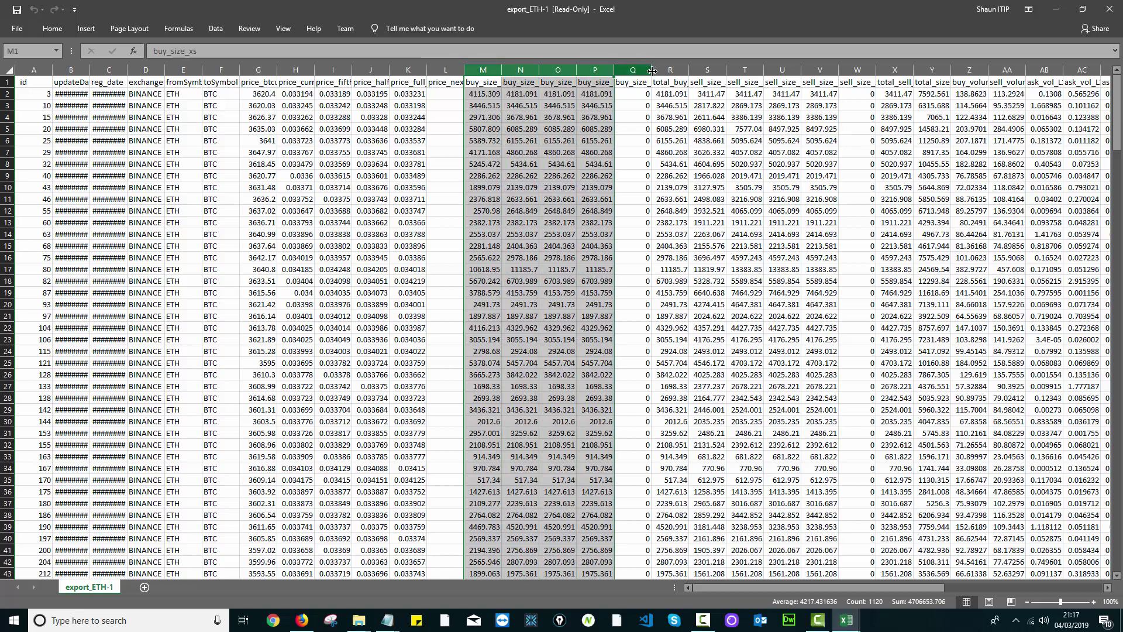
drag(670, 70, 812, 91)
click(812, 93)
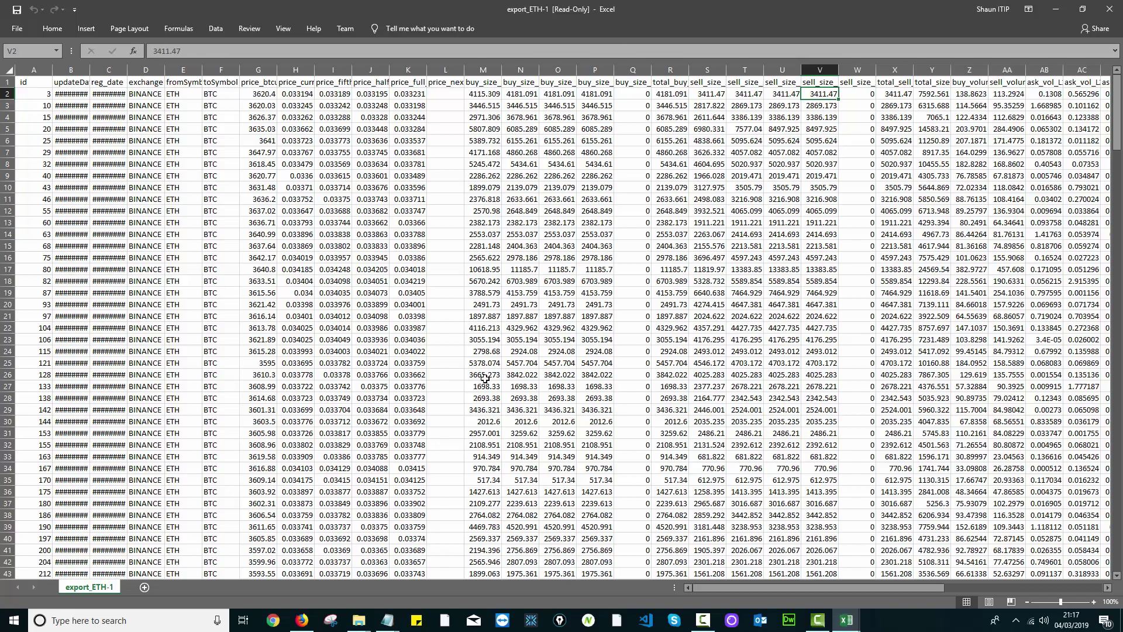
drag(732, 587, 567, 584)
click(28, 107)
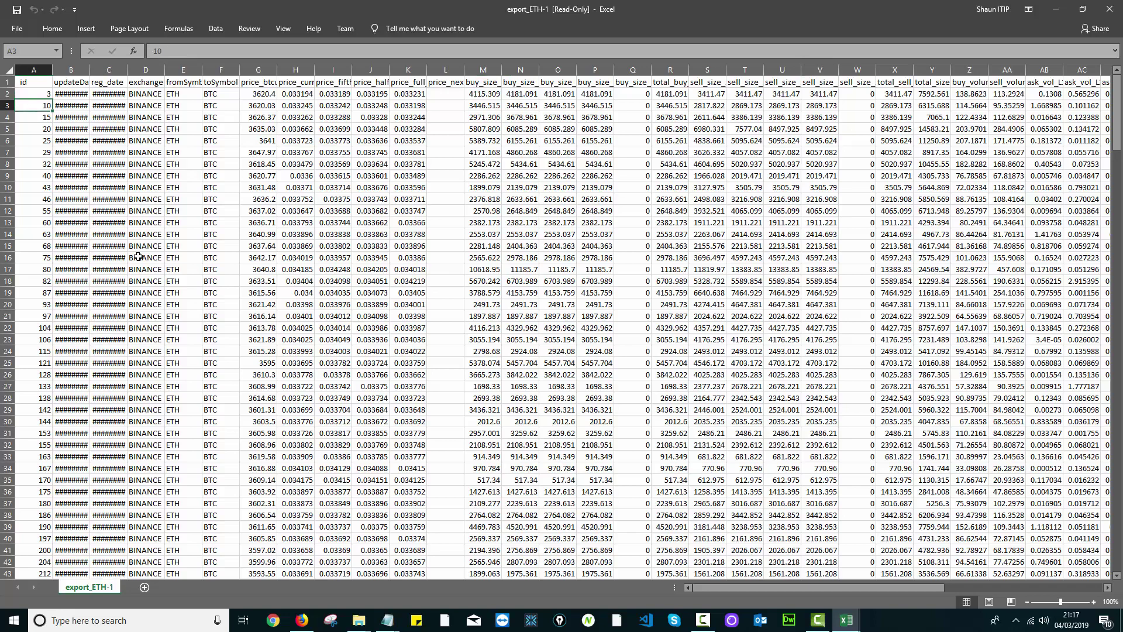
drag(850, 590, 949, 591)
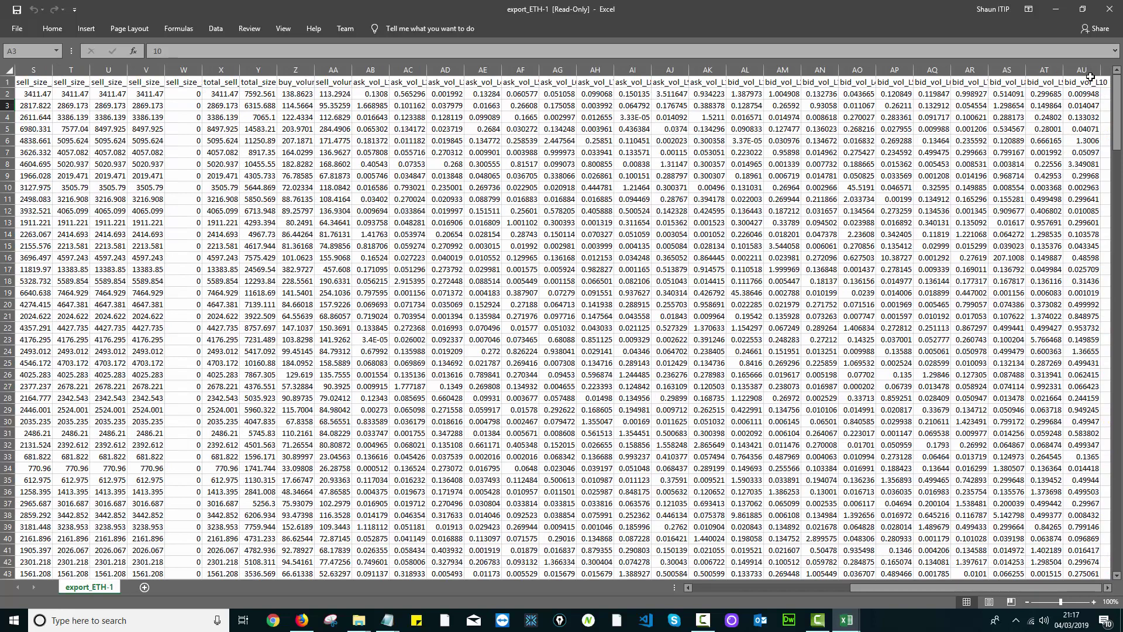
drag(1090, 77, 63, 101)
click(170, 104)
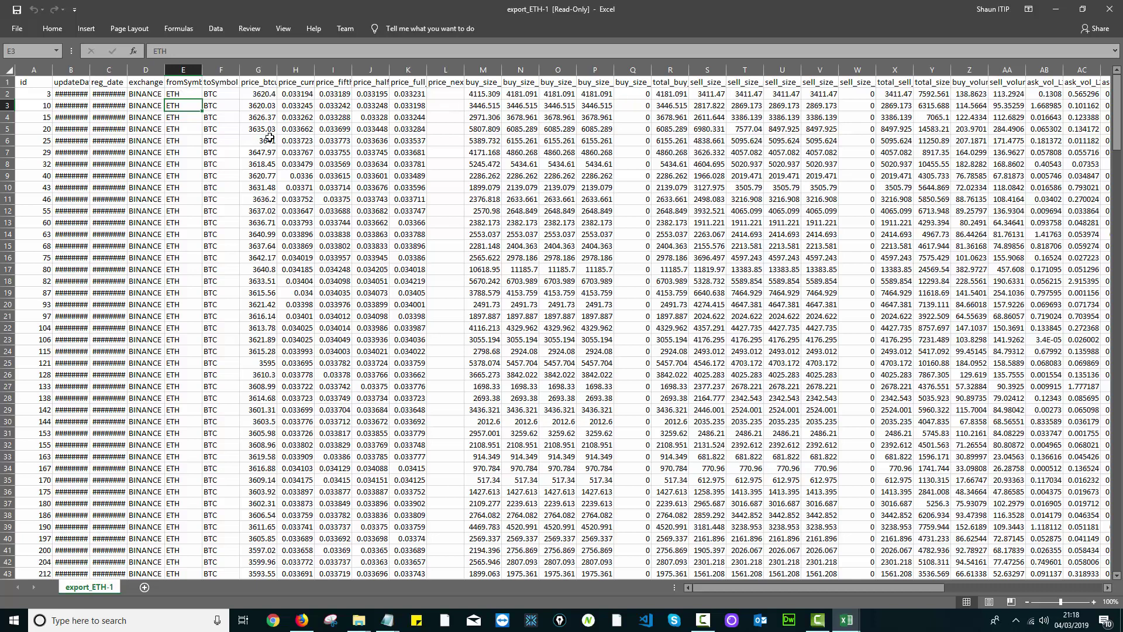
click(262, 95)
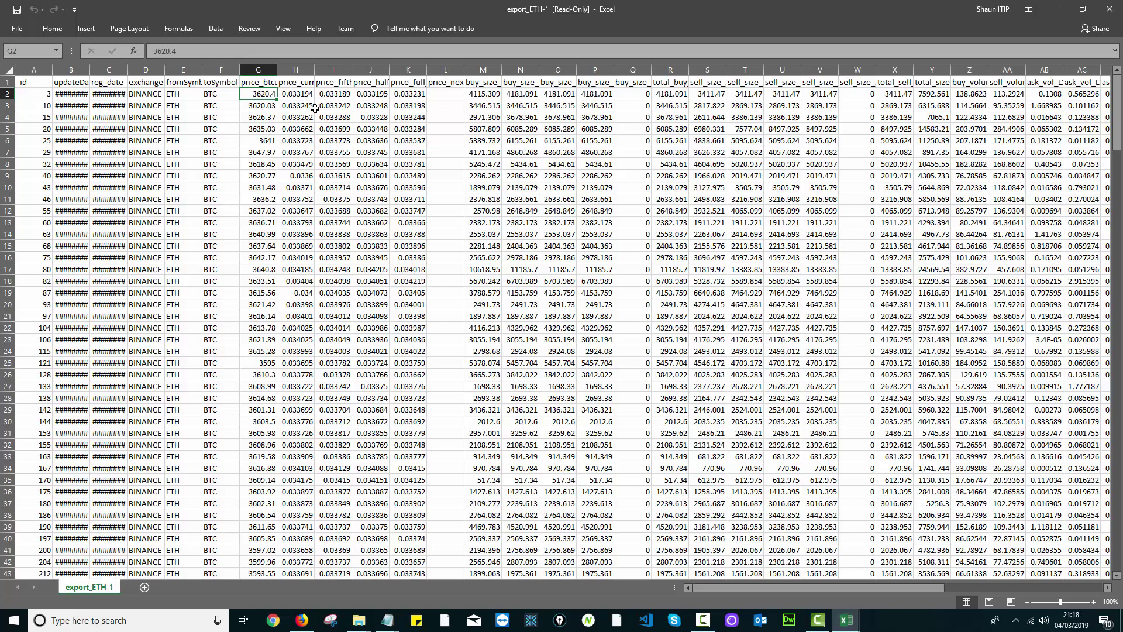
click(36, 107)
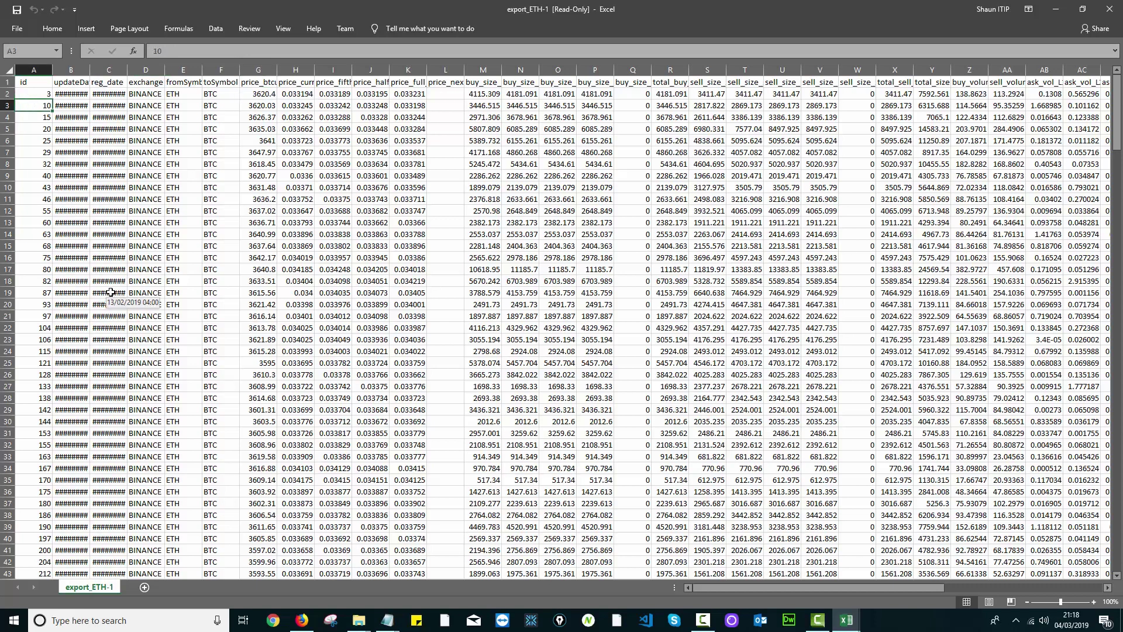
scroll(129, 319, down, 7)
scroll(258, 263, down, 20)
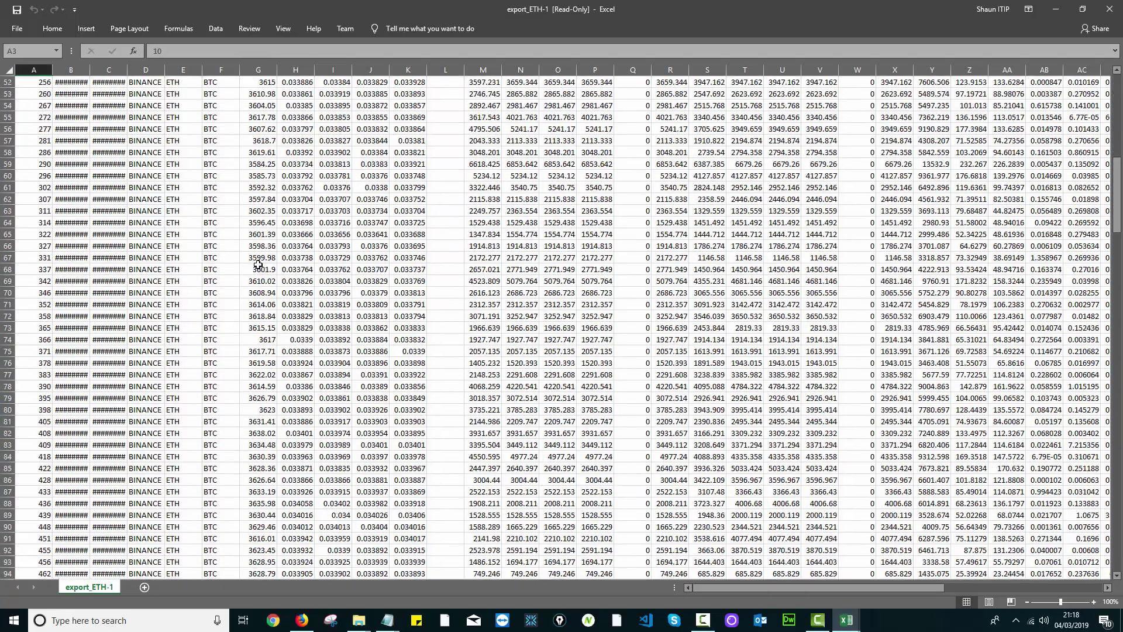
scroll(258, 263, down, 11)
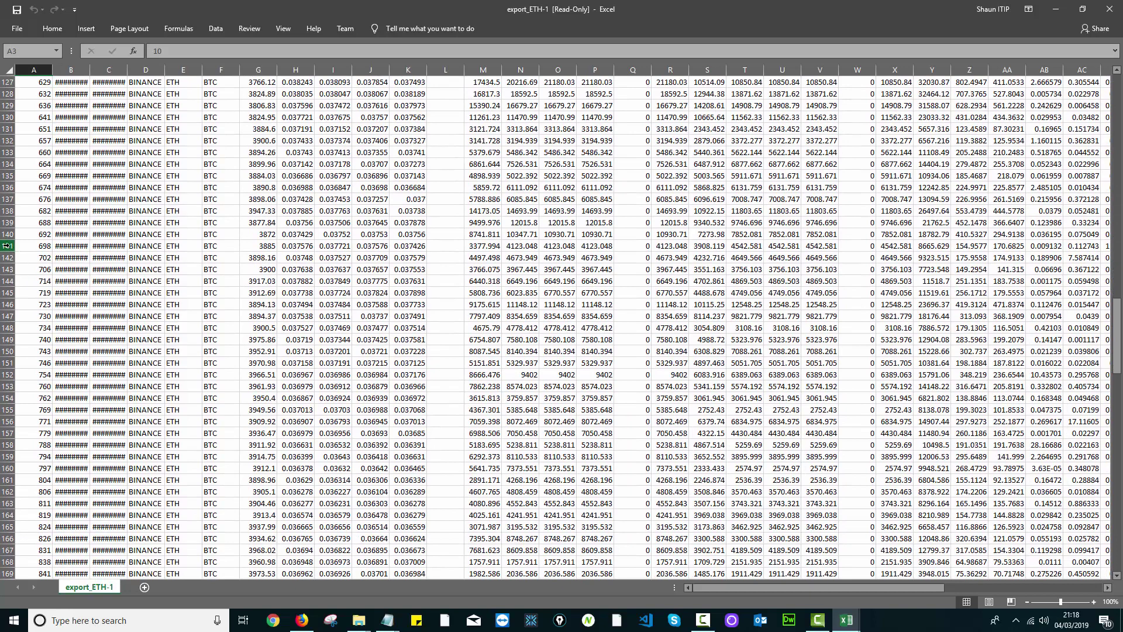
click(7, 258)
click(7, 269)
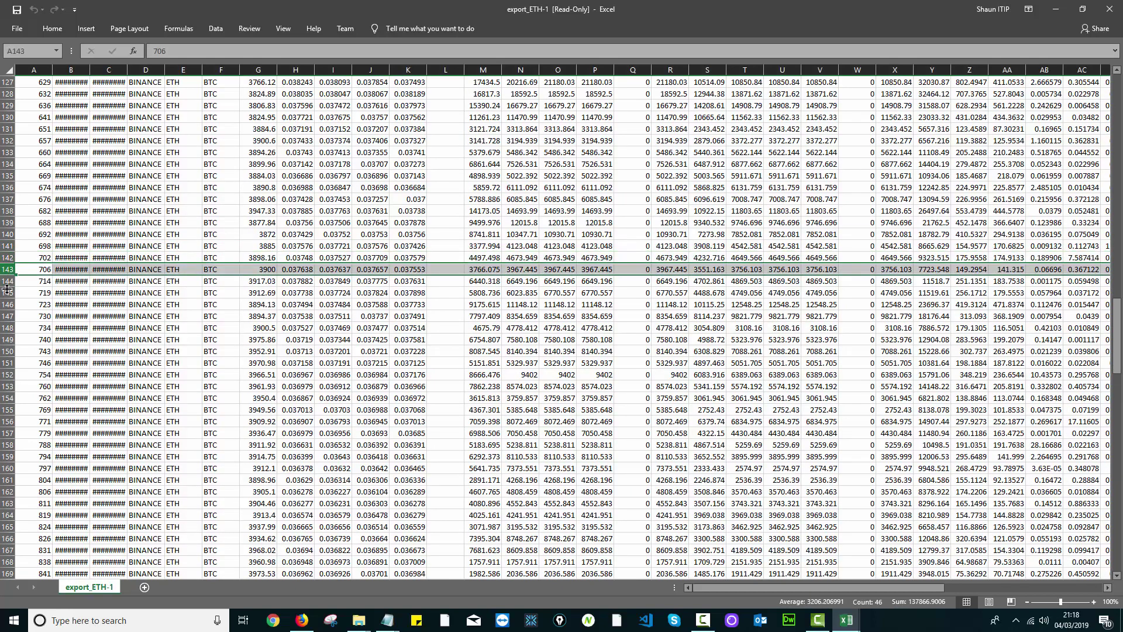
click(7, 281)
click(7, 293)
click(7, 304)
click(7, 316)
click(7, 328)
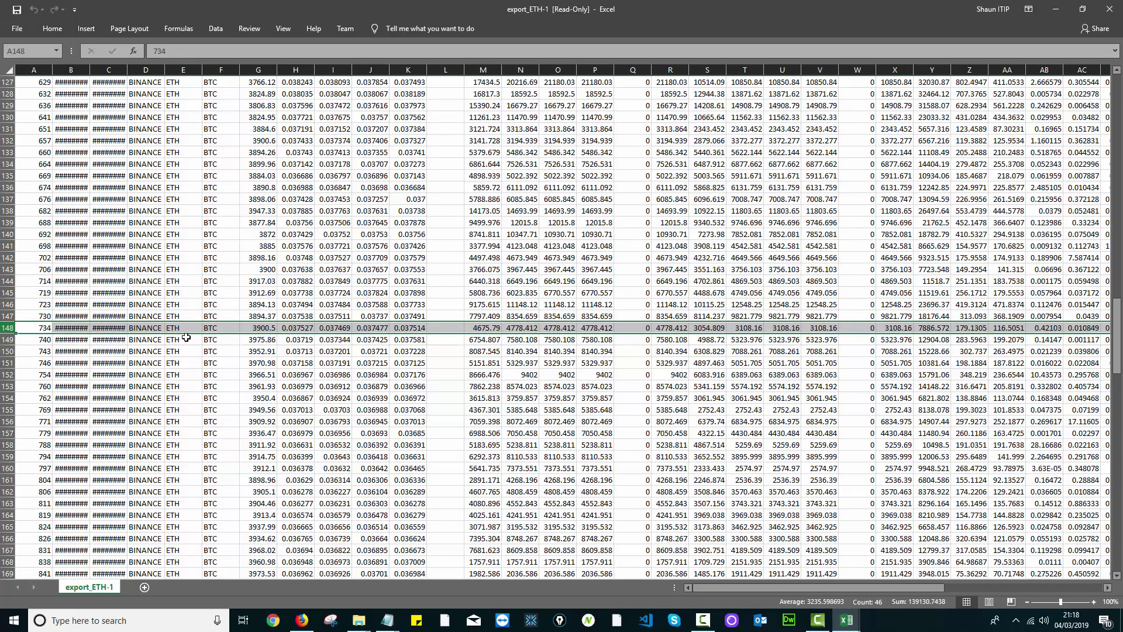
scroll(187, 328, up, 20)
Inspect export_ETH-1's column headers, including price_fifth_trades_ago and price_btcusdt.
scroll(187, 328, up, 15)
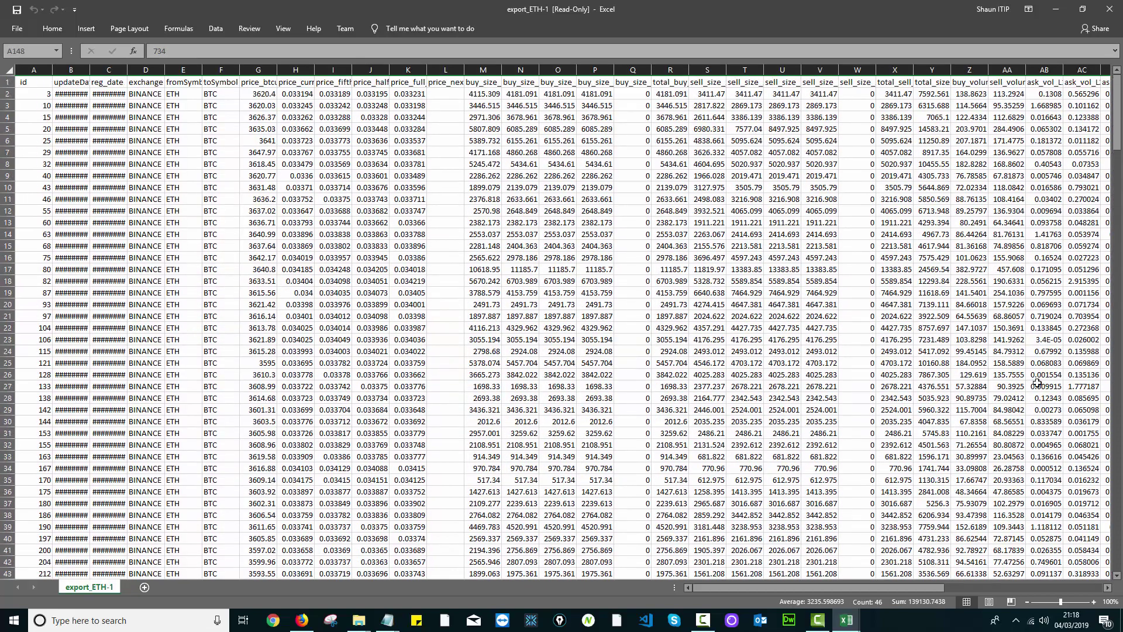
drag(939, 592, 1097, 592)
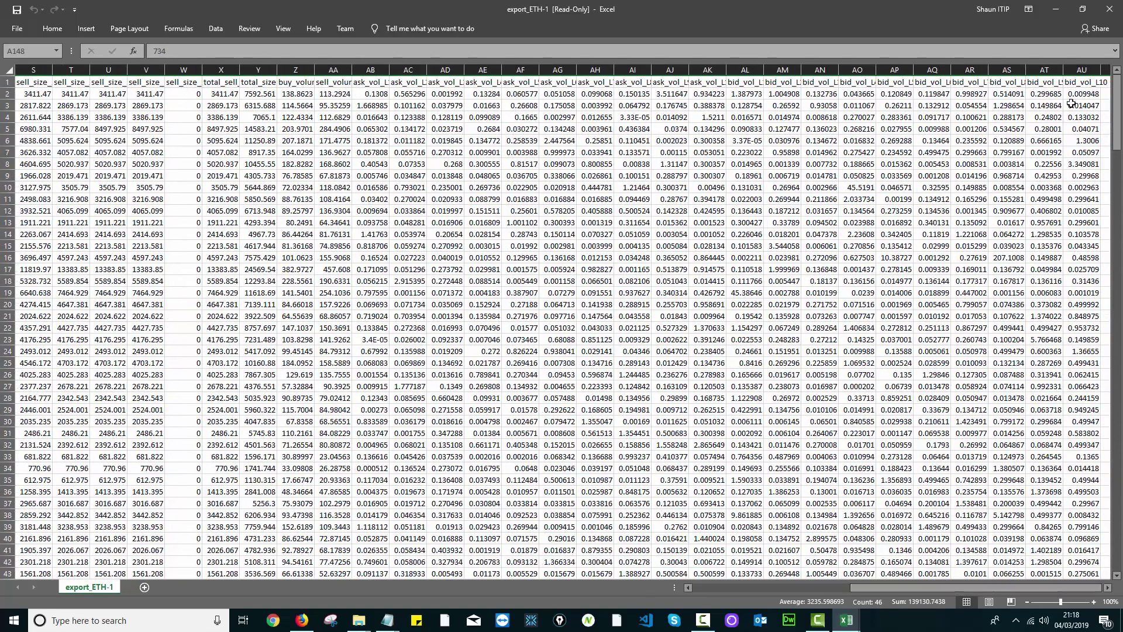
drag(1080, 83, 608, 80)
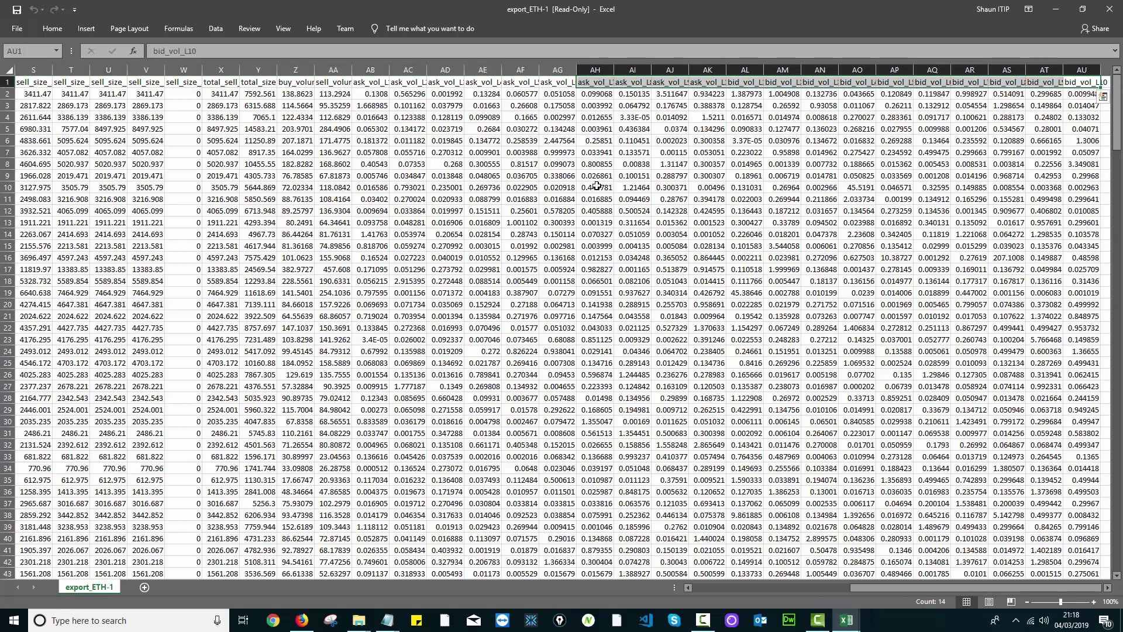
click(598, 95)
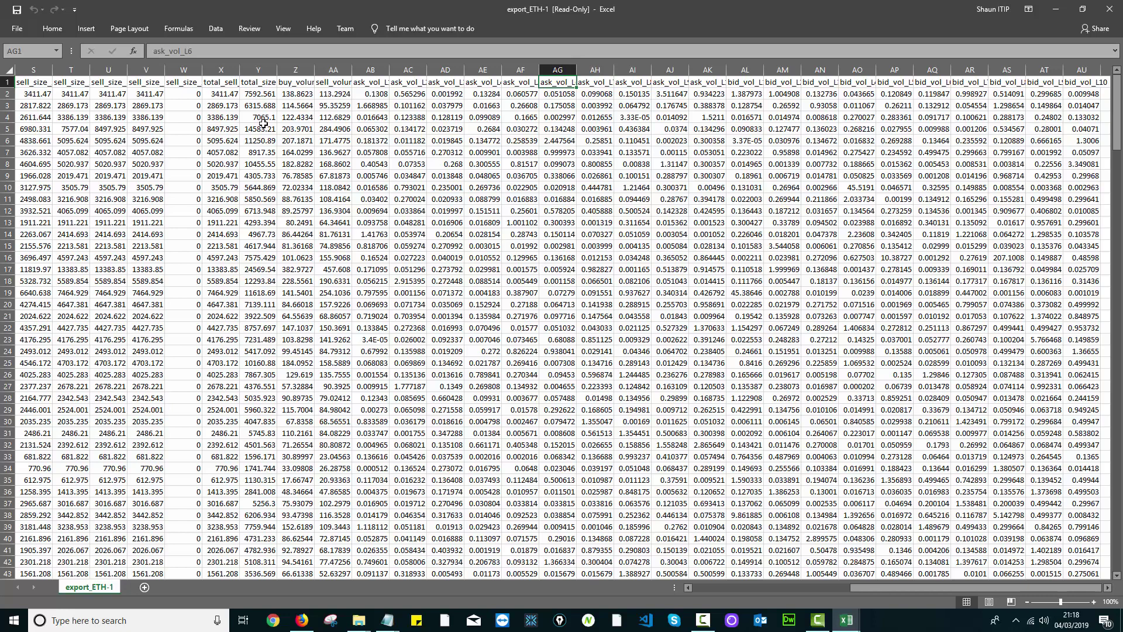
drag(262, 127, 17, 141)
click(525, 86)
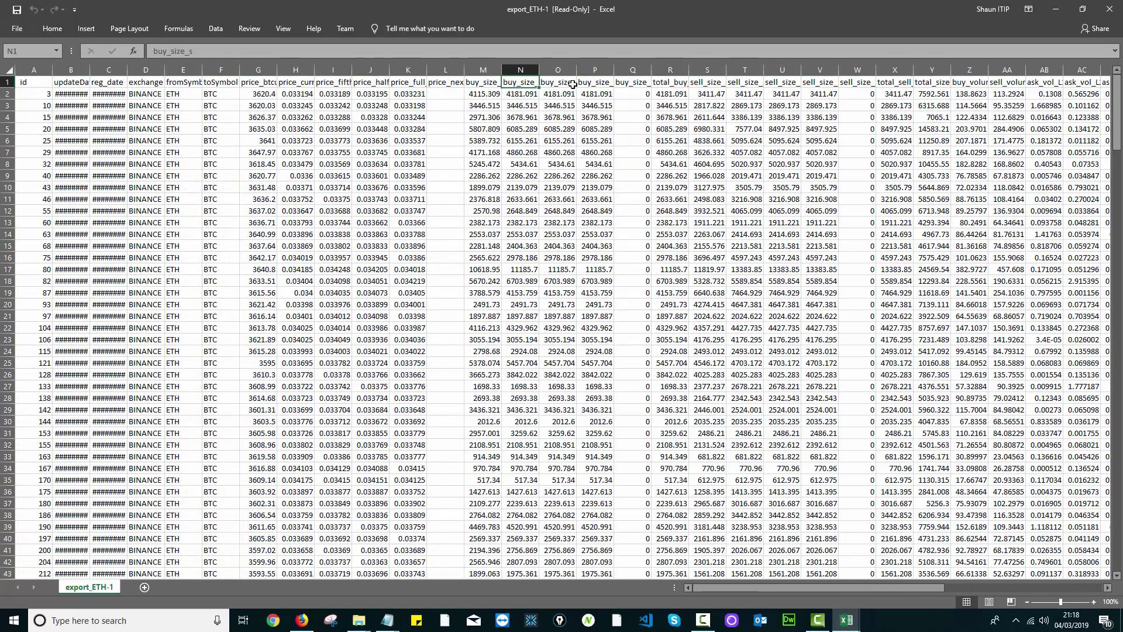
click(331, 91)
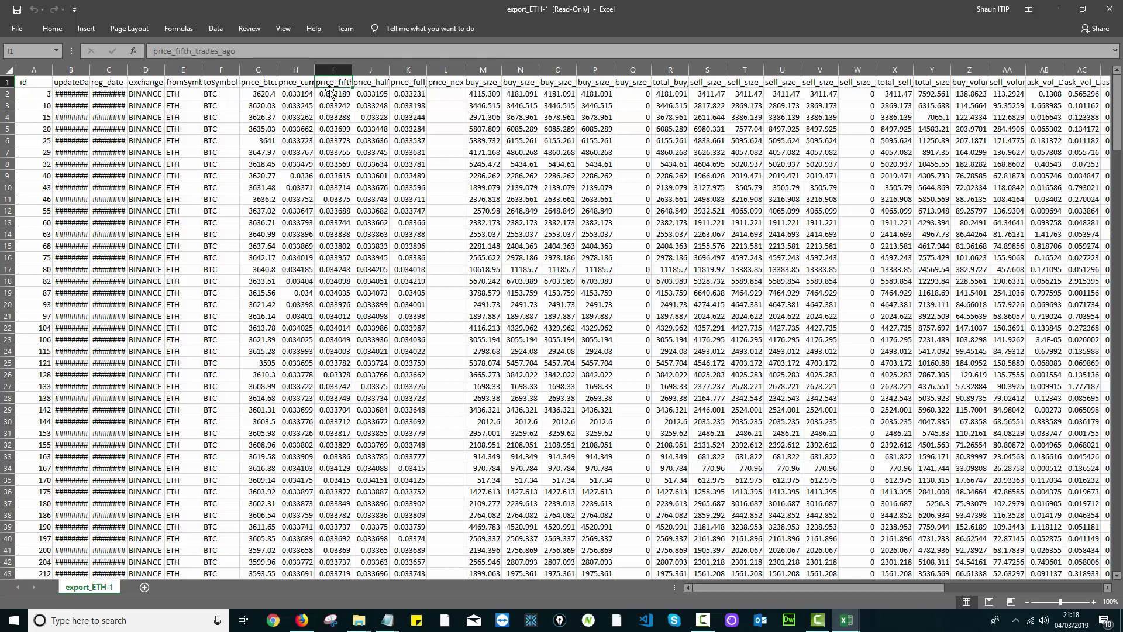
click(249, 84)
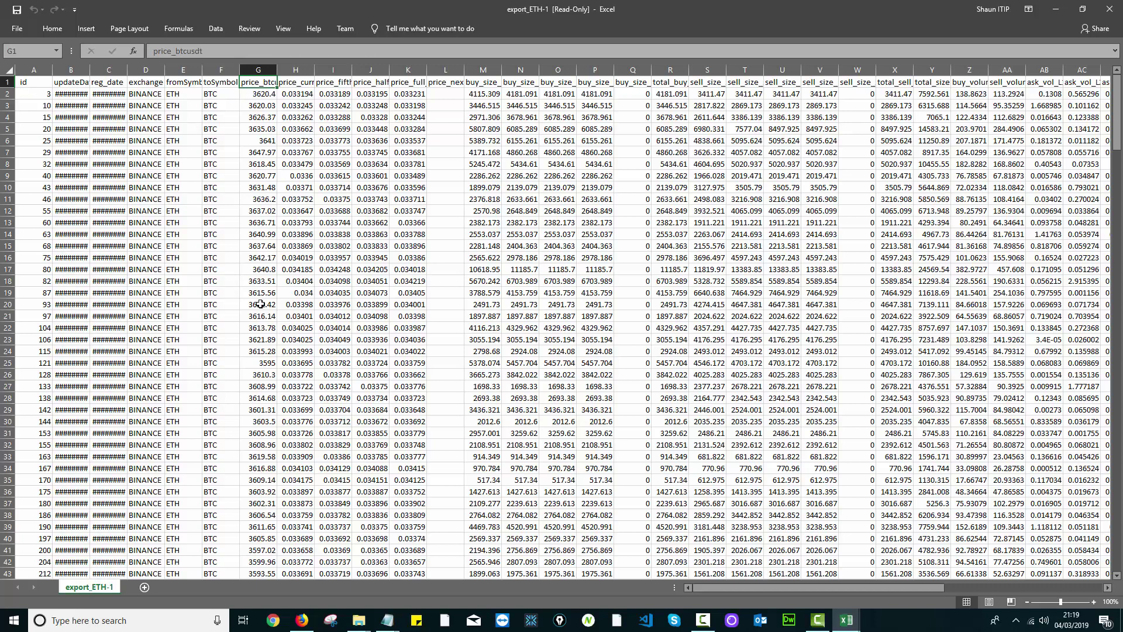
Switch to Firefox, then bring up the CryptoOptionsPlaybook workbook from the Excel taskbar previews.
click(302, 620)
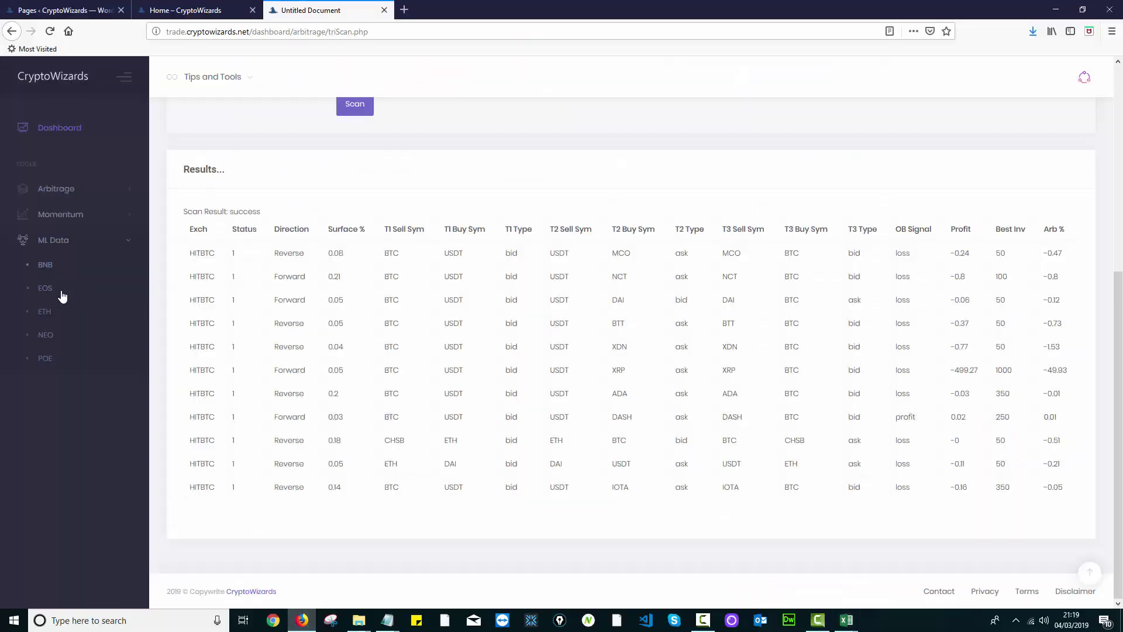
click(234, 81)
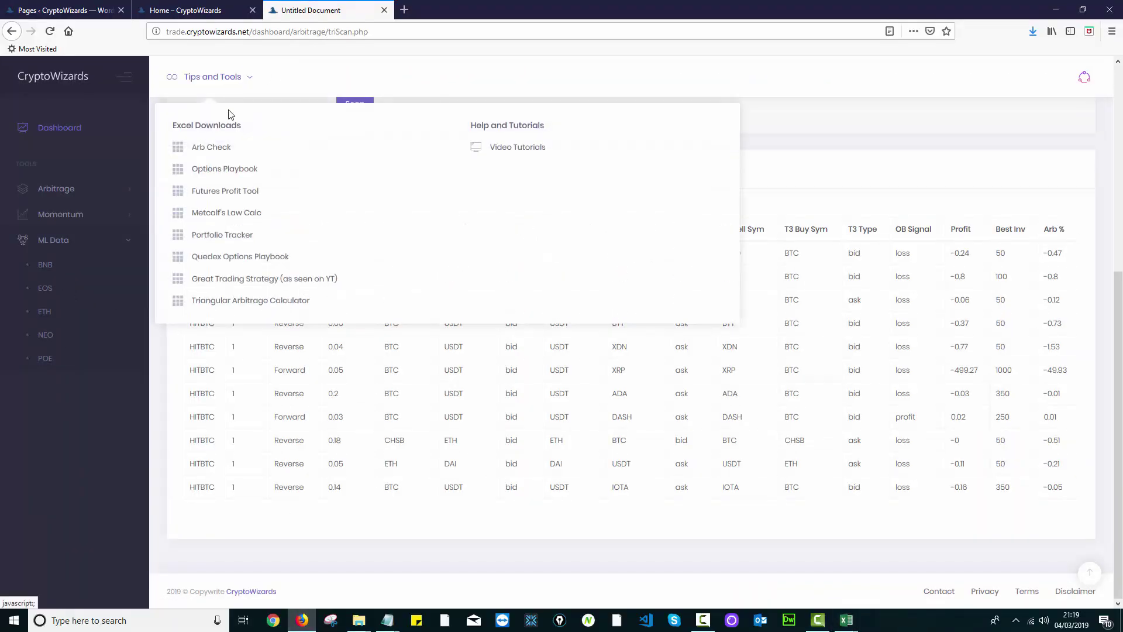
mouse_move(845, 627)
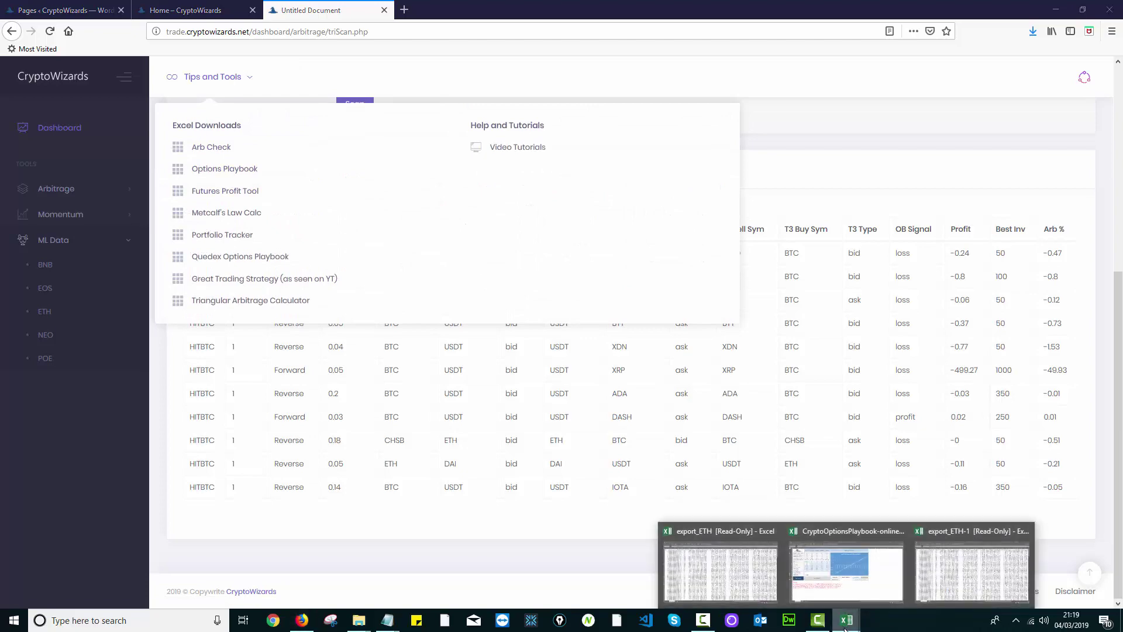
click(848, 585)
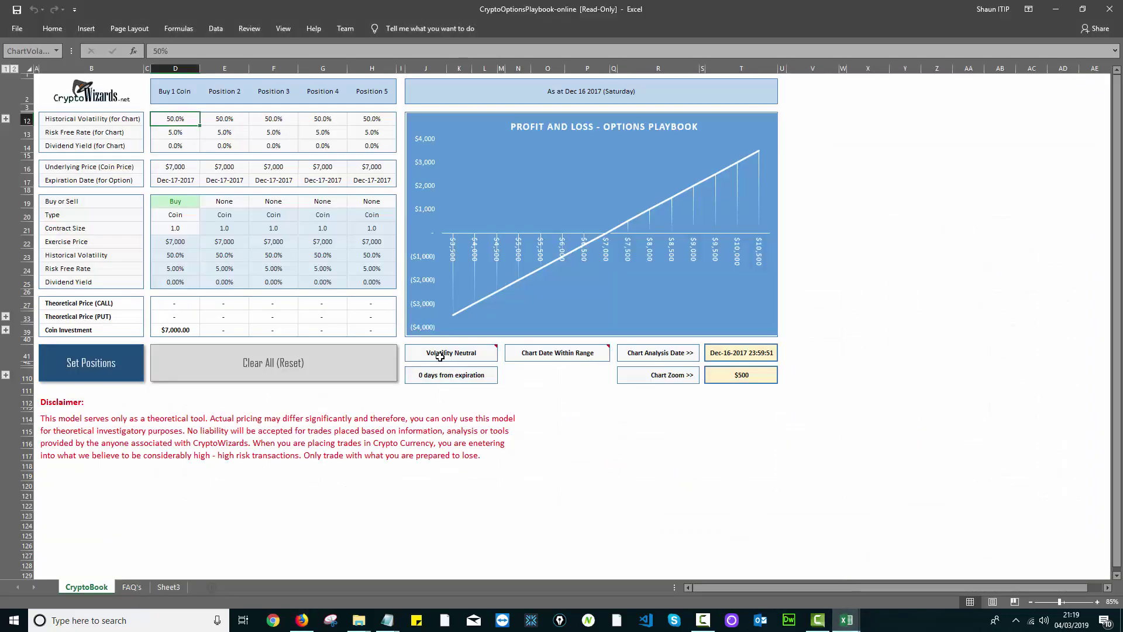
click(371, 202)
click(103, 361)
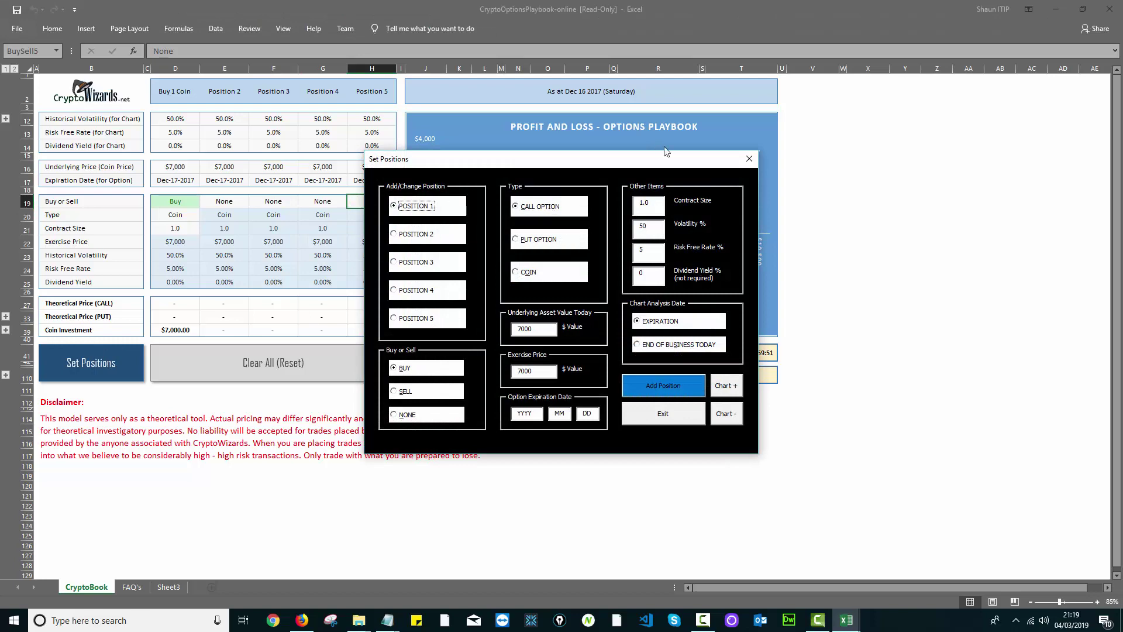
click(748, 159)
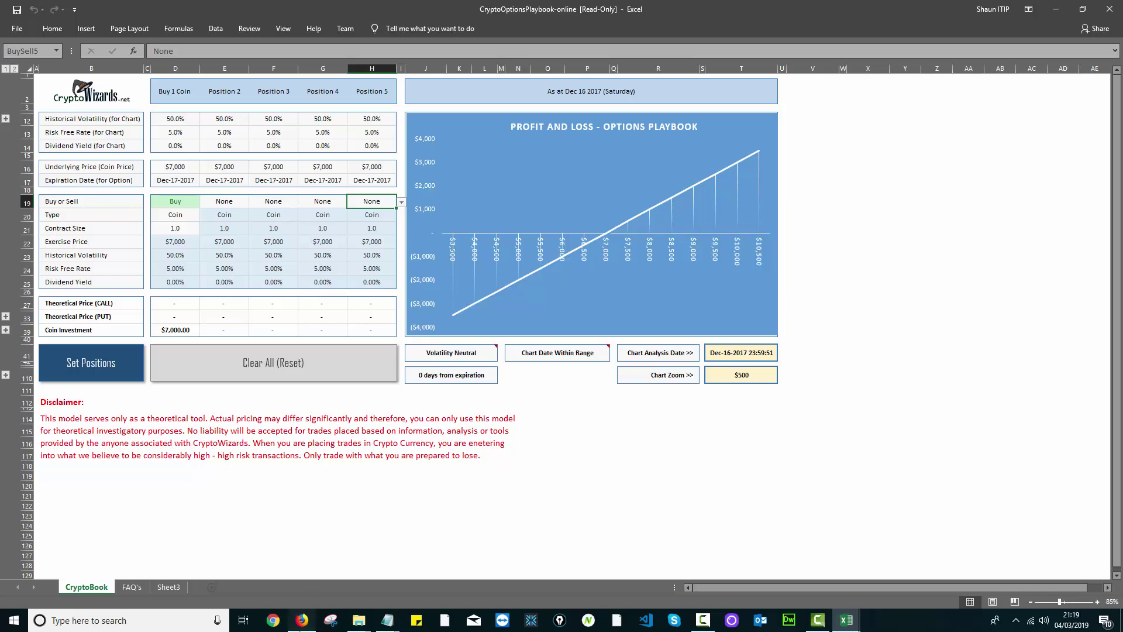
Switch from Excel back to the CryptoWizards HITBTC triScan results in Firefox.
click(301, 620)
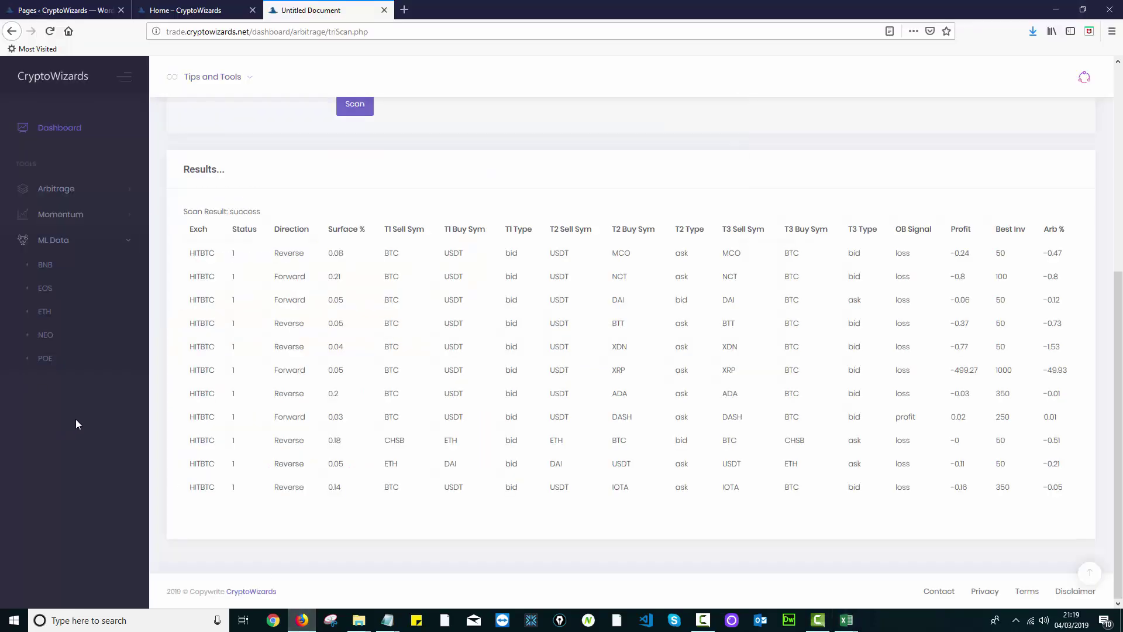
mouse_move(231, 77)
Expand and collapse Arbitrage, then collapse the ML Data coin list in the sidebar.
click(53, 188)
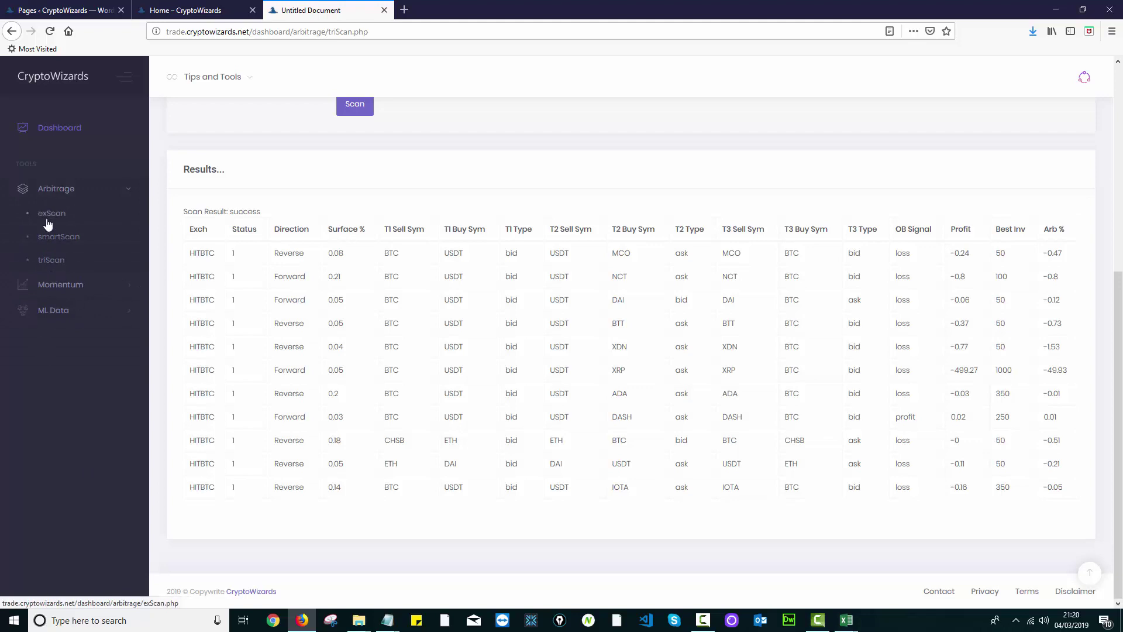
click(58, 284)
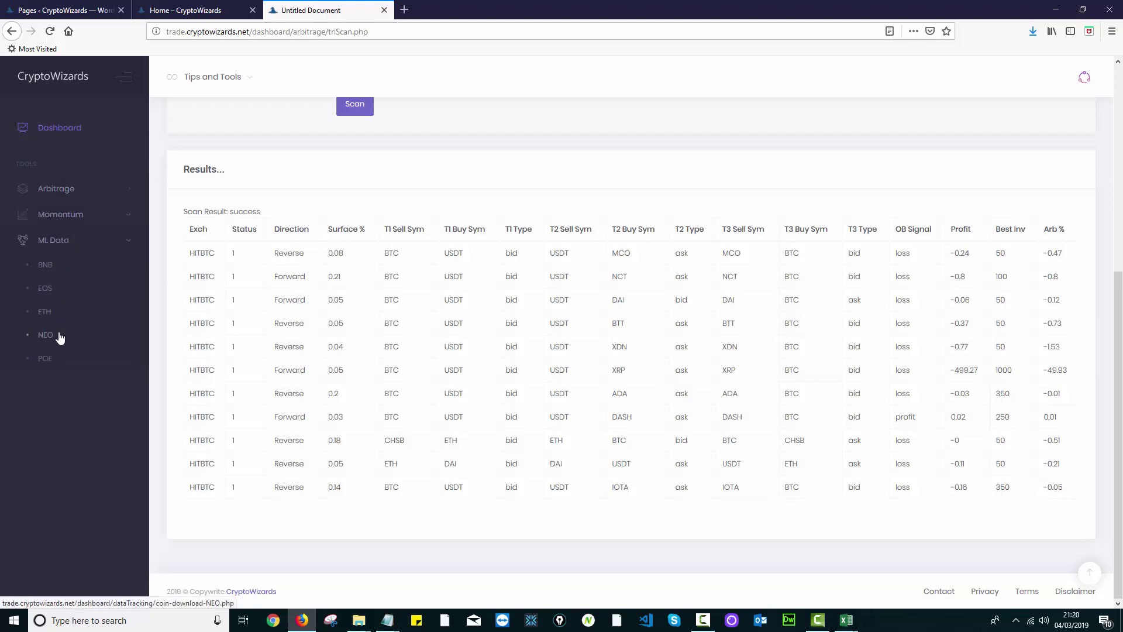
click(56, 244)
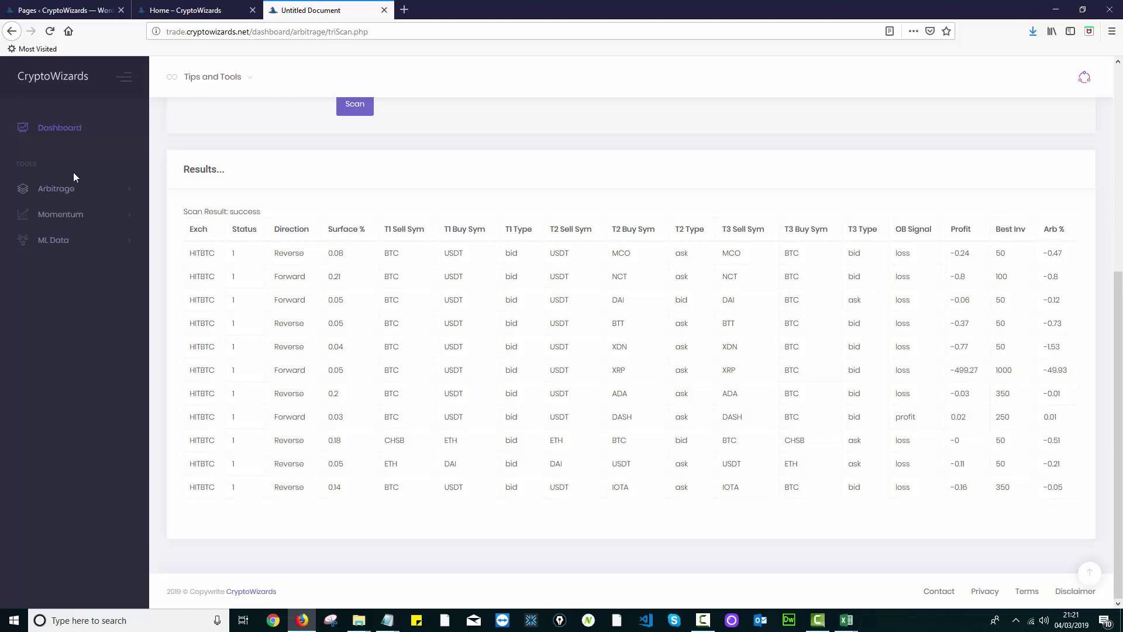
Toggle the Arbitrage menu and scroll up to the triScan Exchange and Threshold form.
click(79, 190)
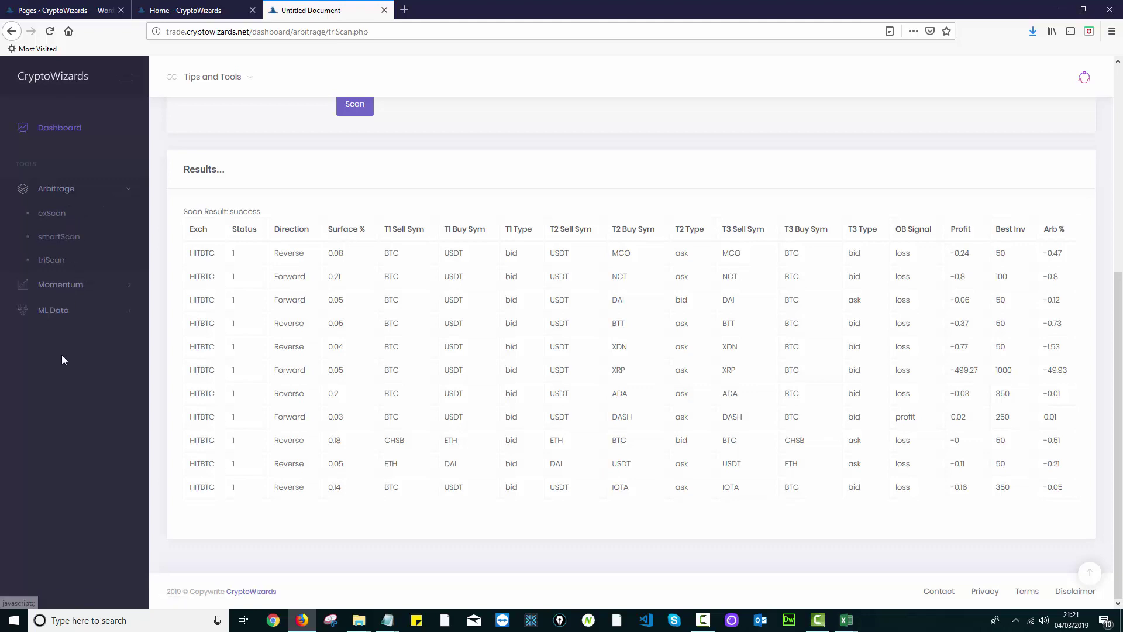
click(65, 192)
scroll(370, 287, up, 5)
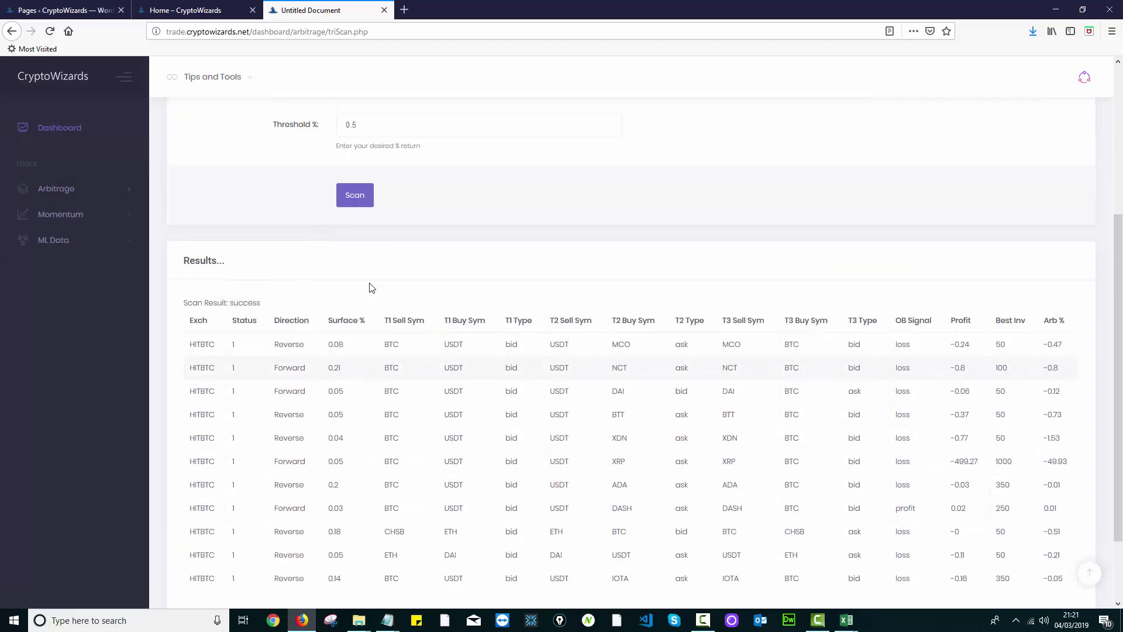
scroll(370, 287, up, 1)
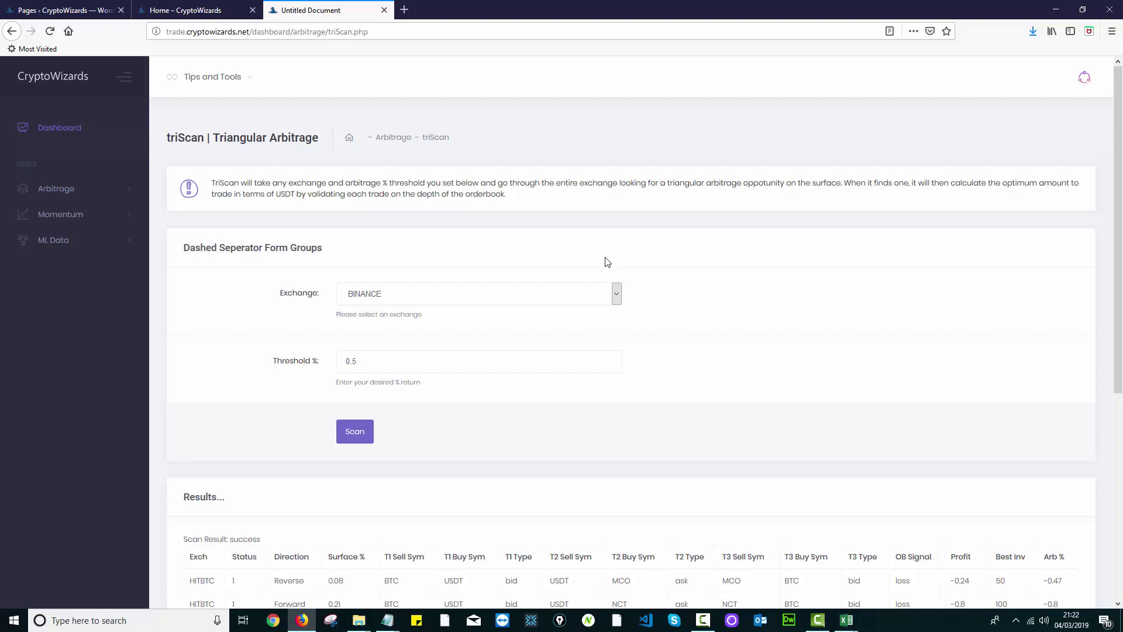
click(96, 197)
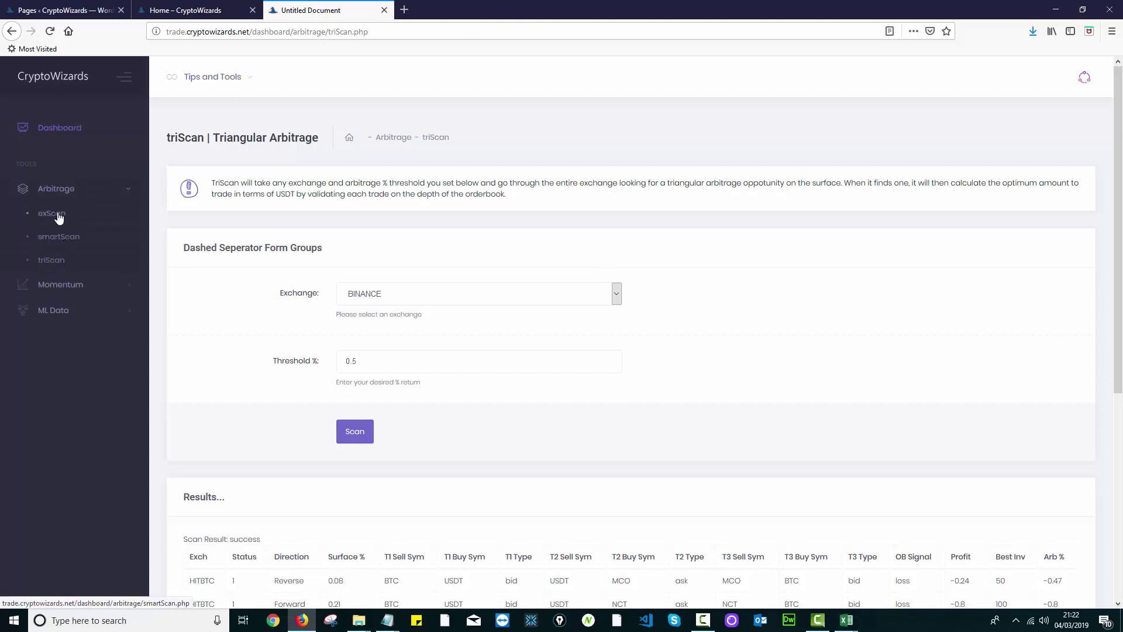
click(78, 196)
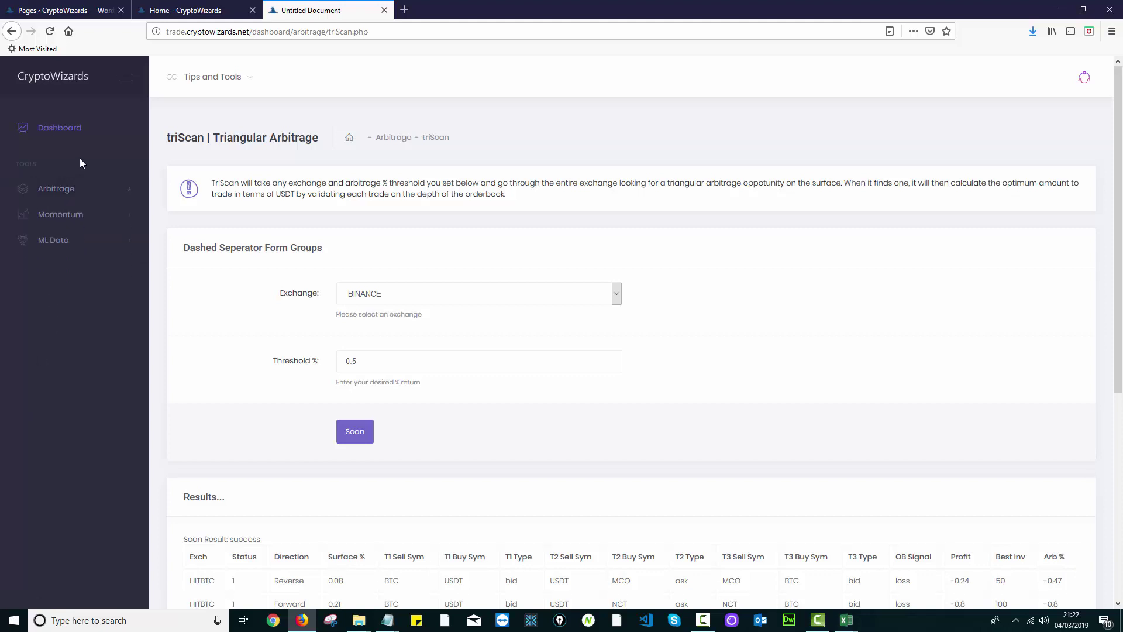